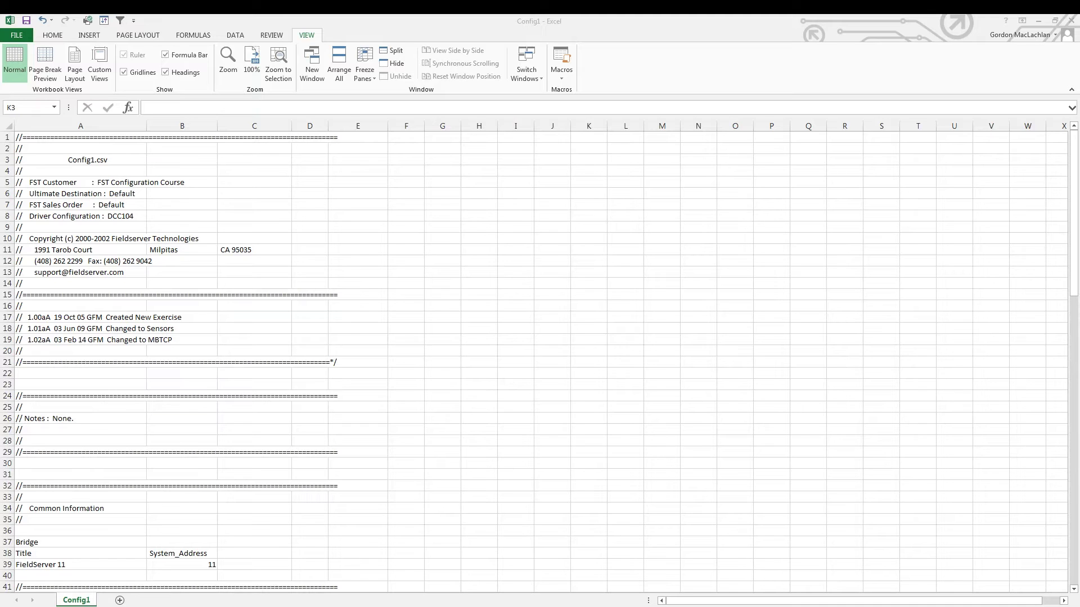
Examine the Bridge section's keyword, its Title and System_Address headers, and the values entered beneath them
click(52, 543)
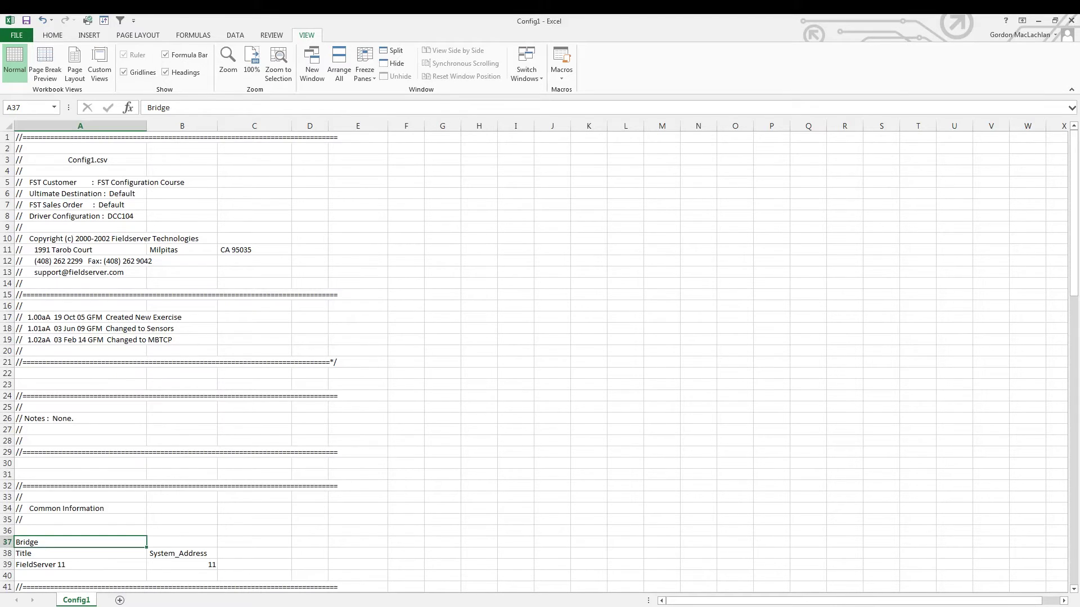
scroll(534, 360, down, 9)
scroll(535, 360, down, 1)
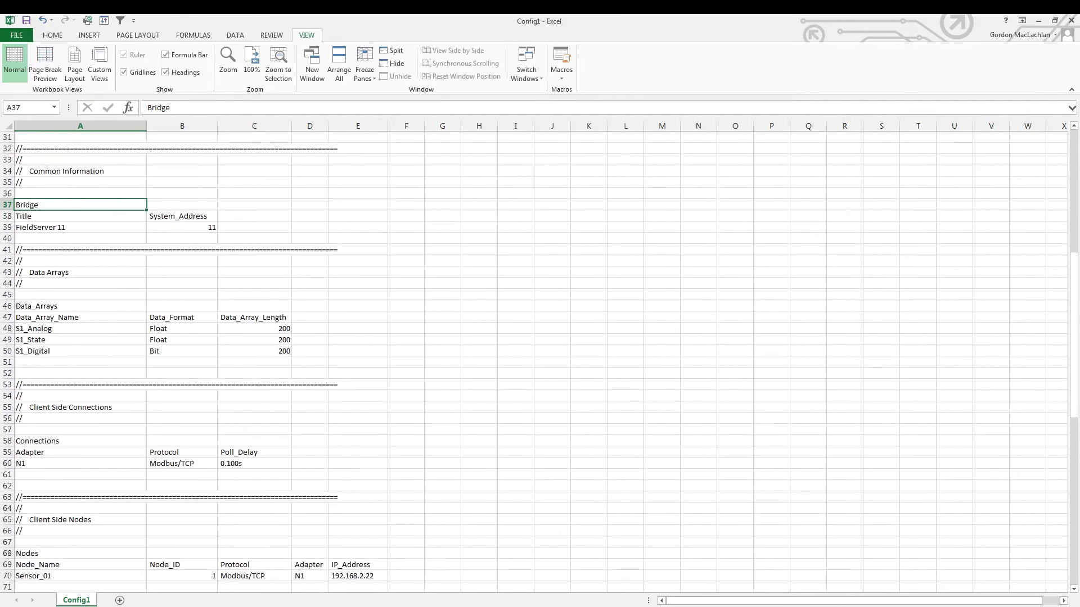
scroll(535, 360, up, 1)
drag(57, 216, 181, 216)
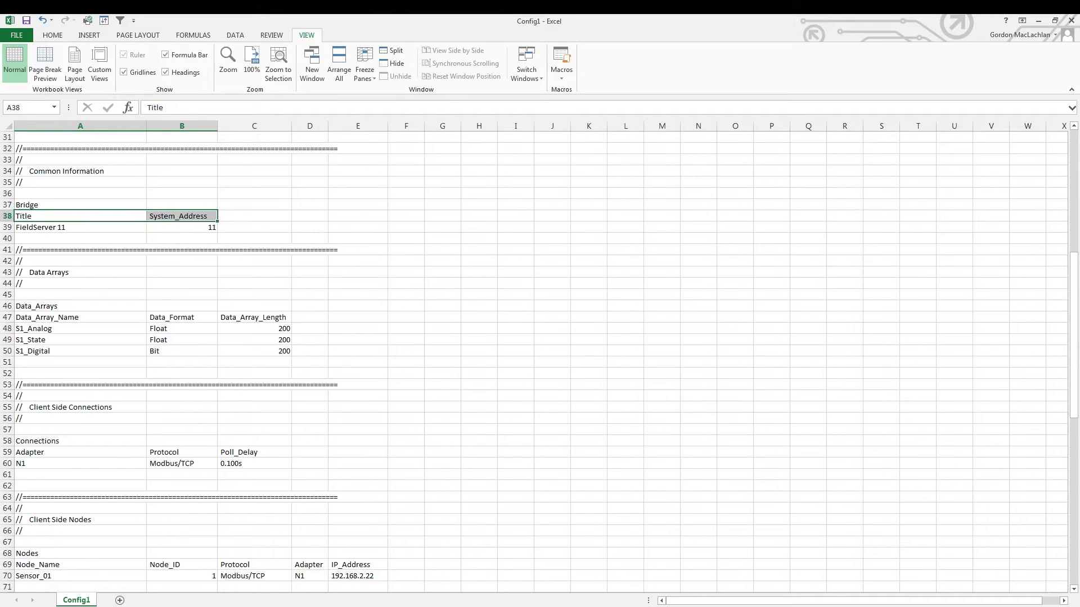
drag(80, 227, 182, 227)
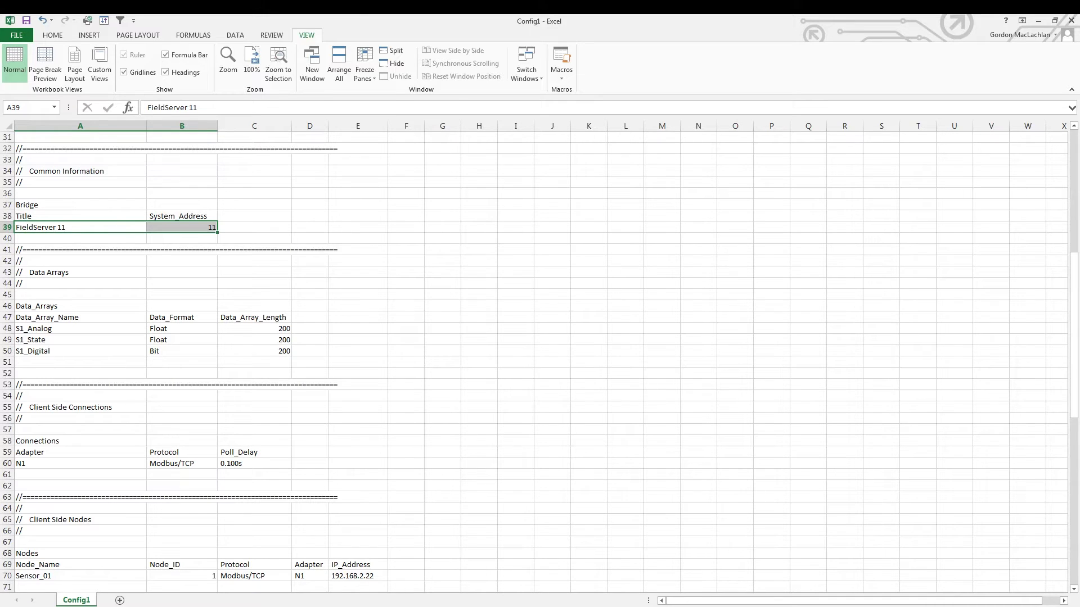
click(80, 205)
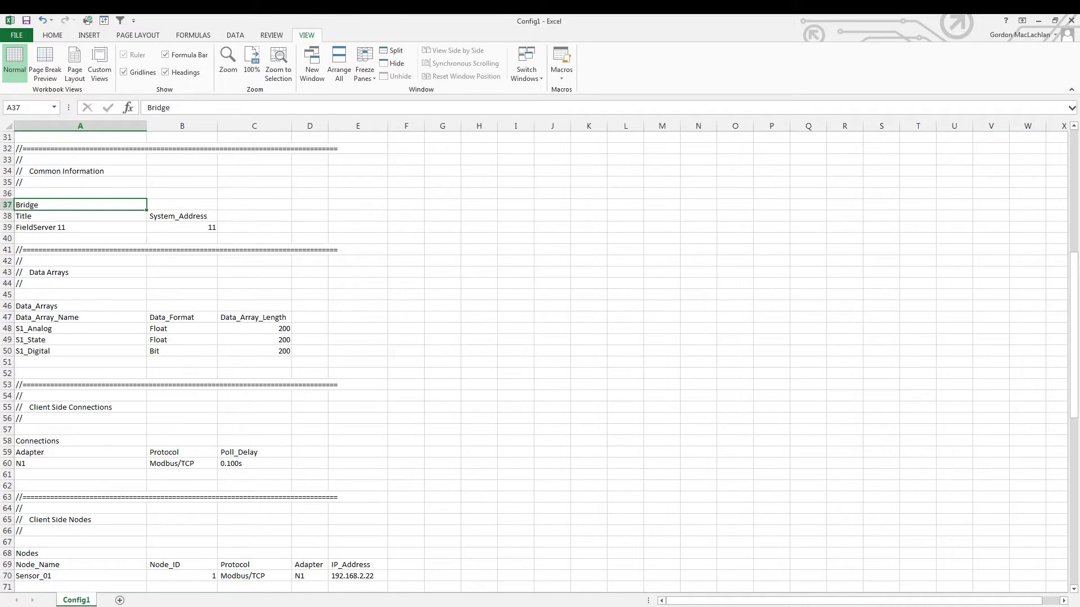
key(Down)
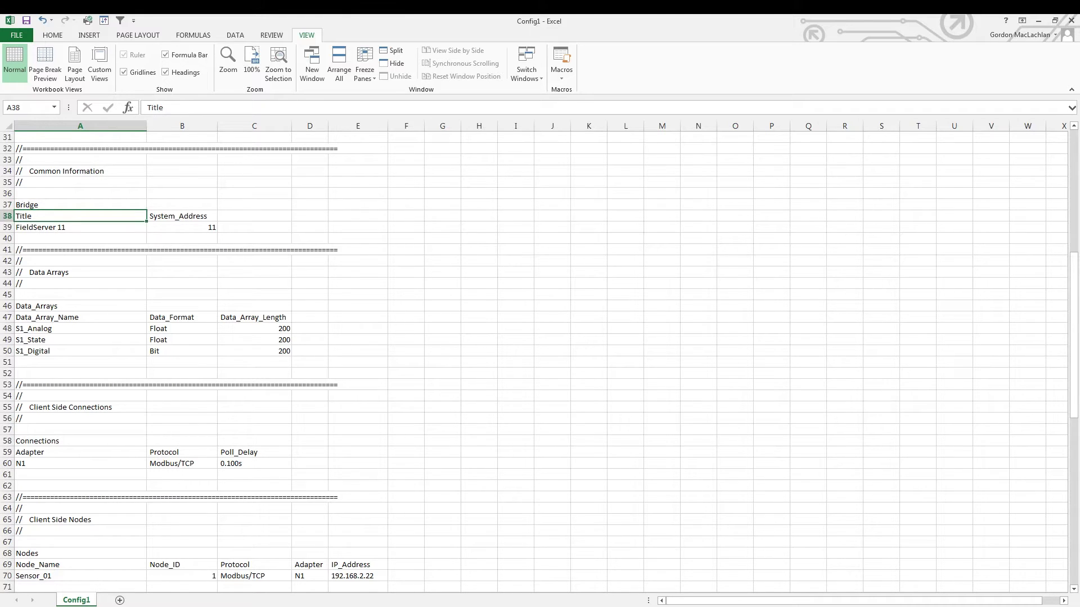
key(Down)
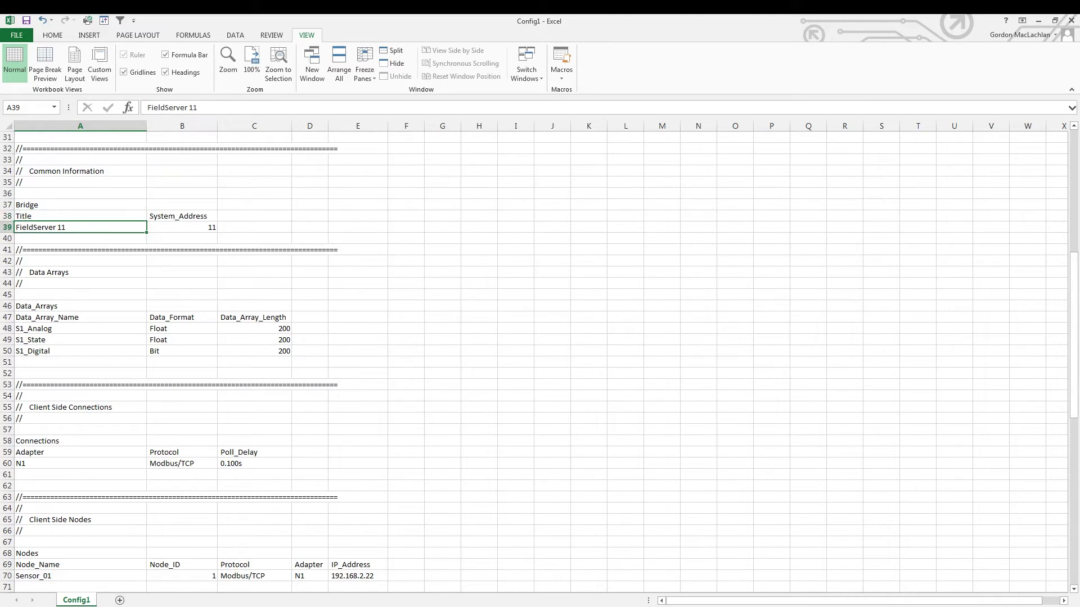
click(182, 216)
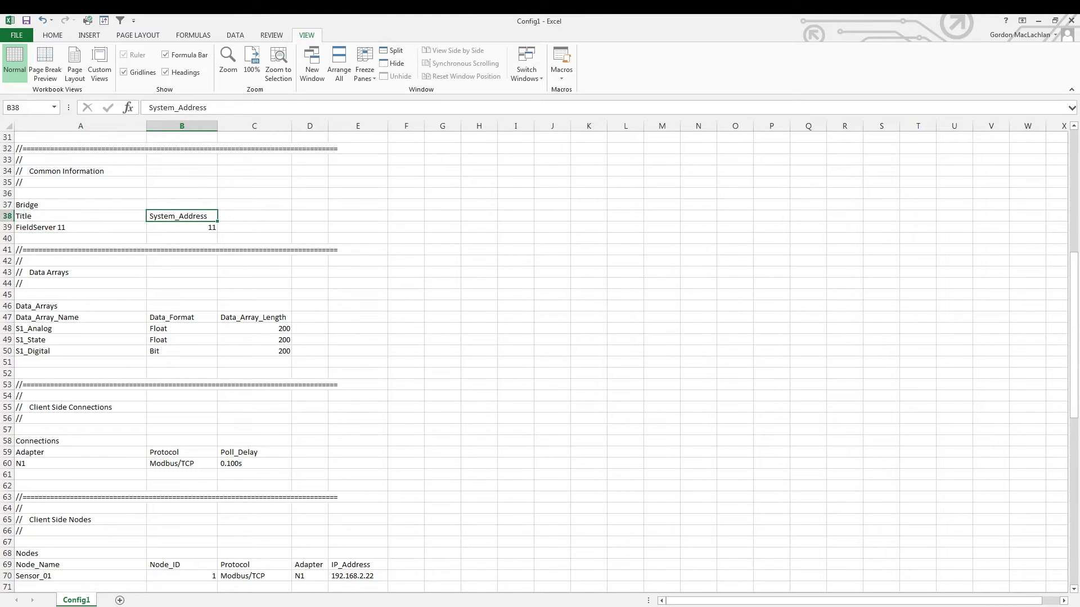
key(Down)
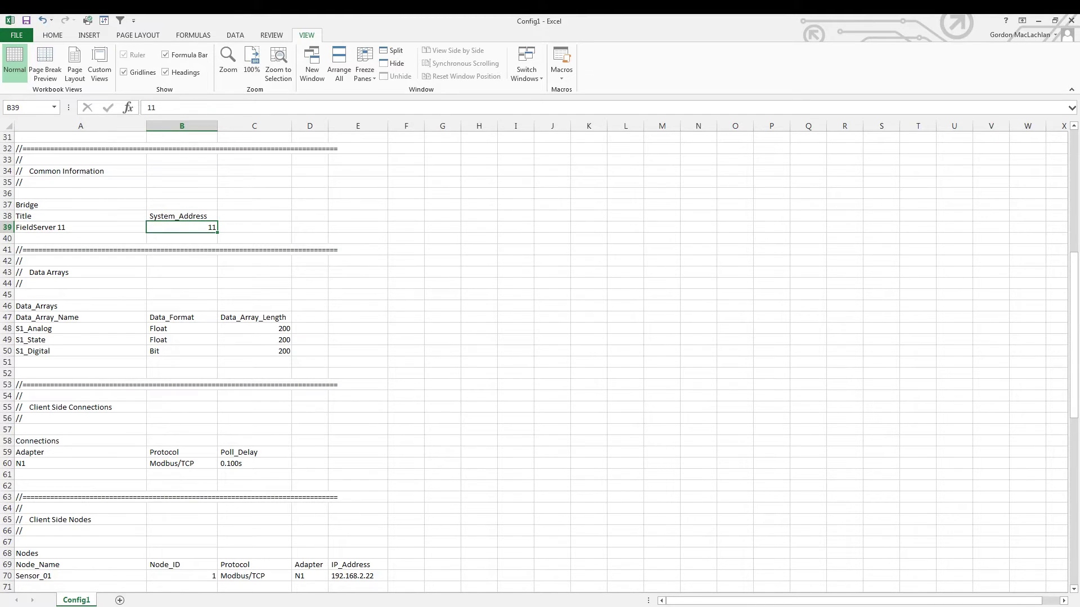
key(alt+Tab)
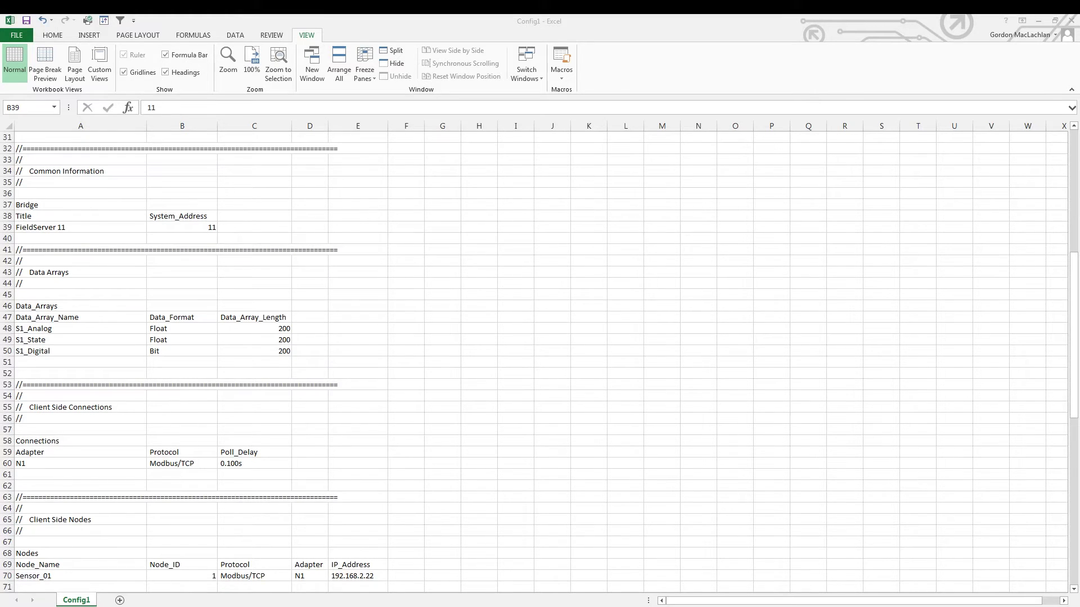
Try a blank row between the Bridge keyword and its Title header row, and delete that row again
click(8, 216)
click(7, 216)
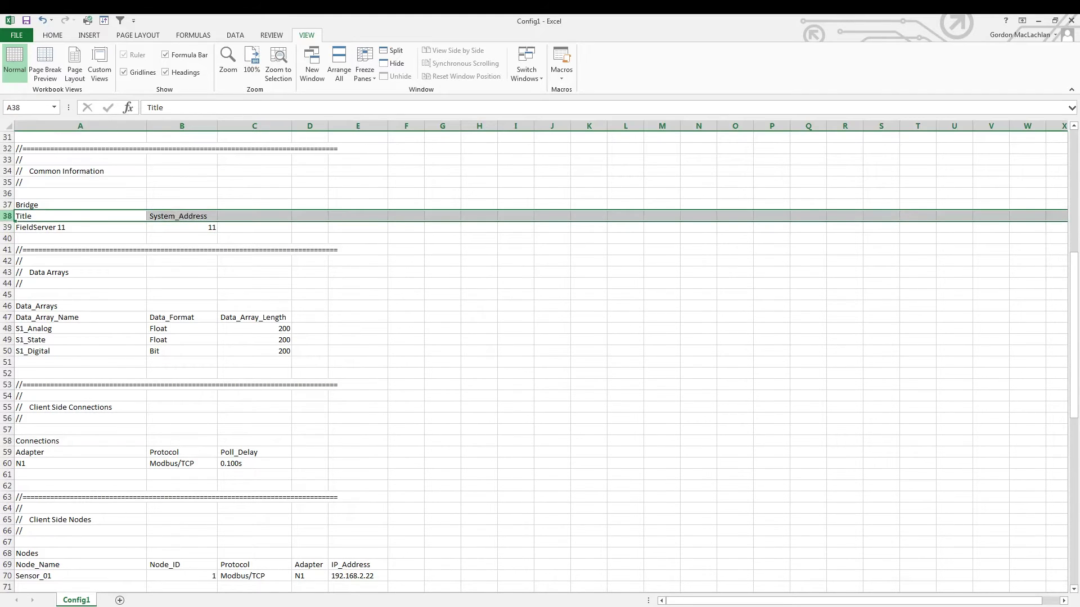
right_click(9, 216)
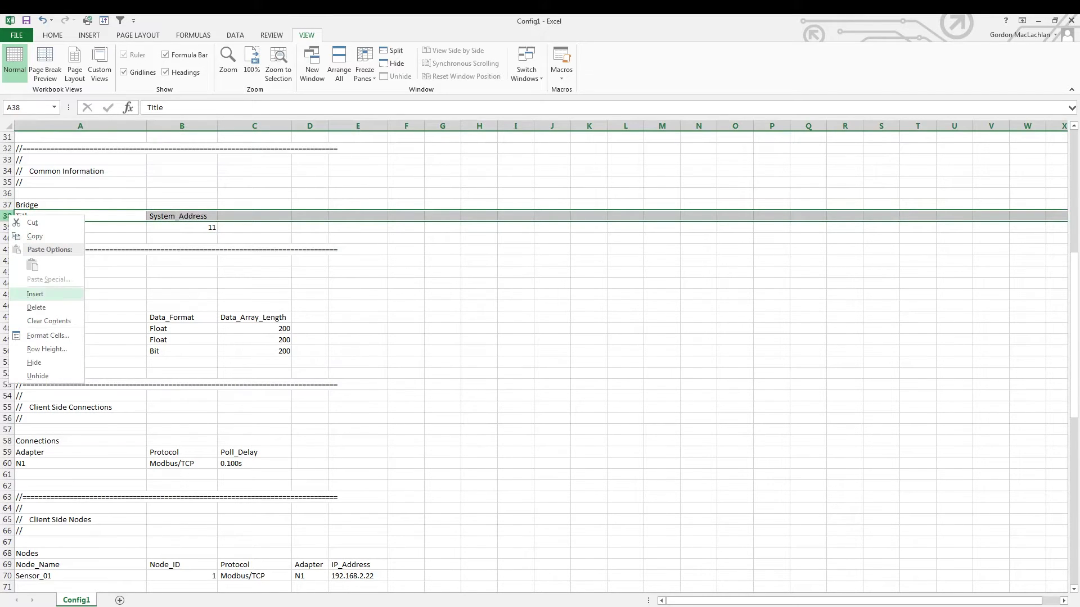
click(34, 293)
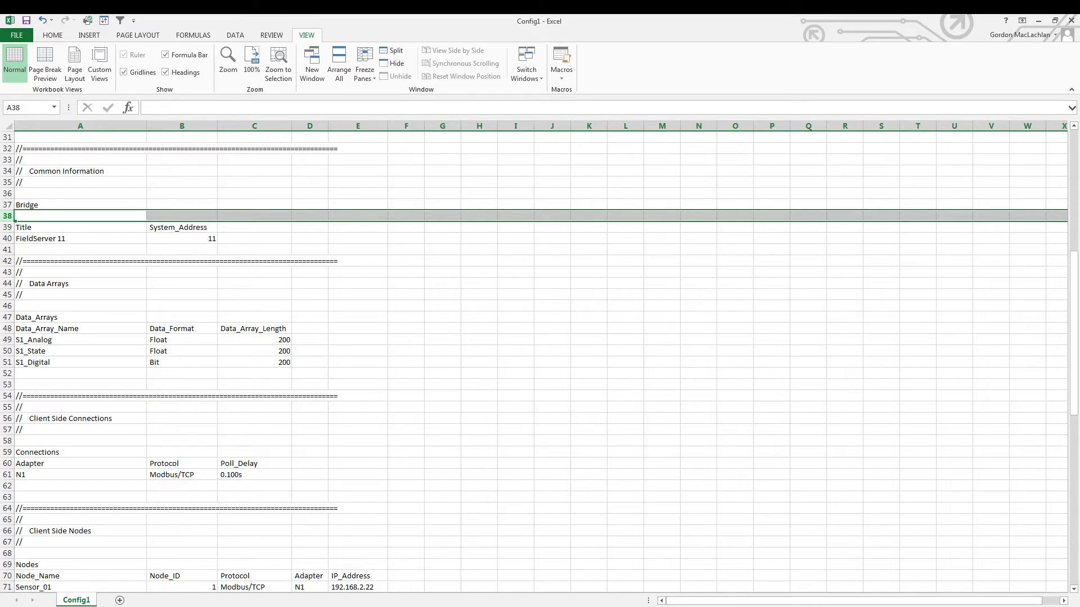
right_click(7, 215)
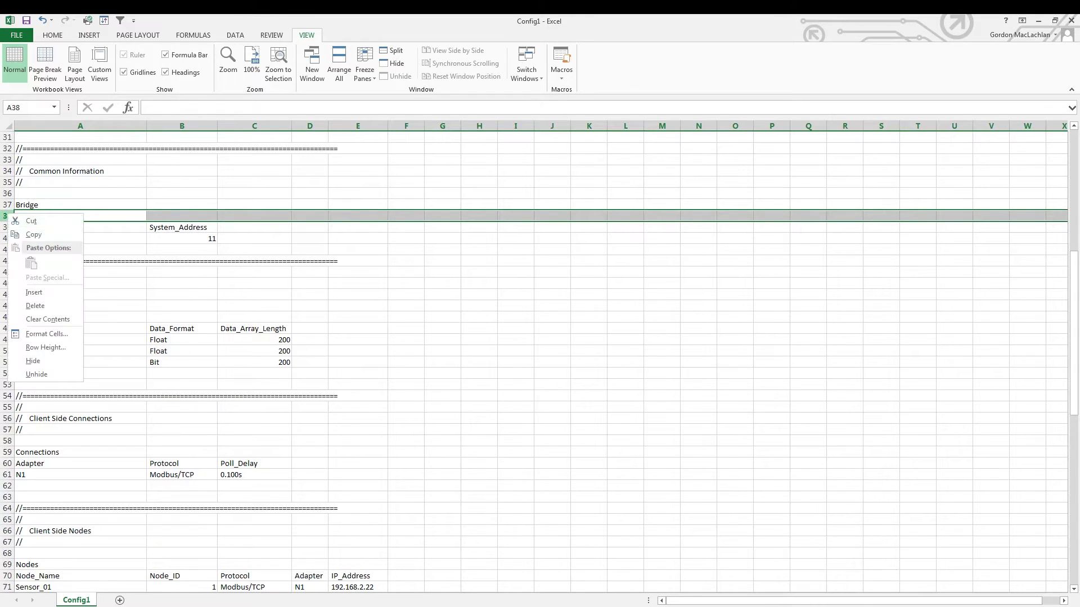
click(34, 306)
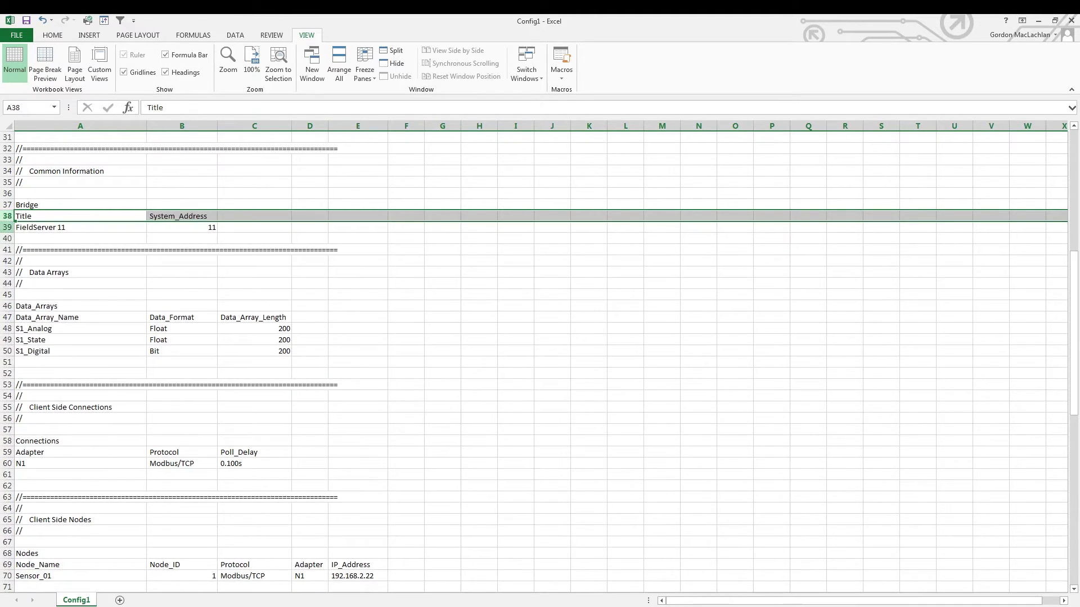
Insert a blank row between the Bridge section's header row and the FieldServer 11 row
click(7, 227)
right_click(8, 228)
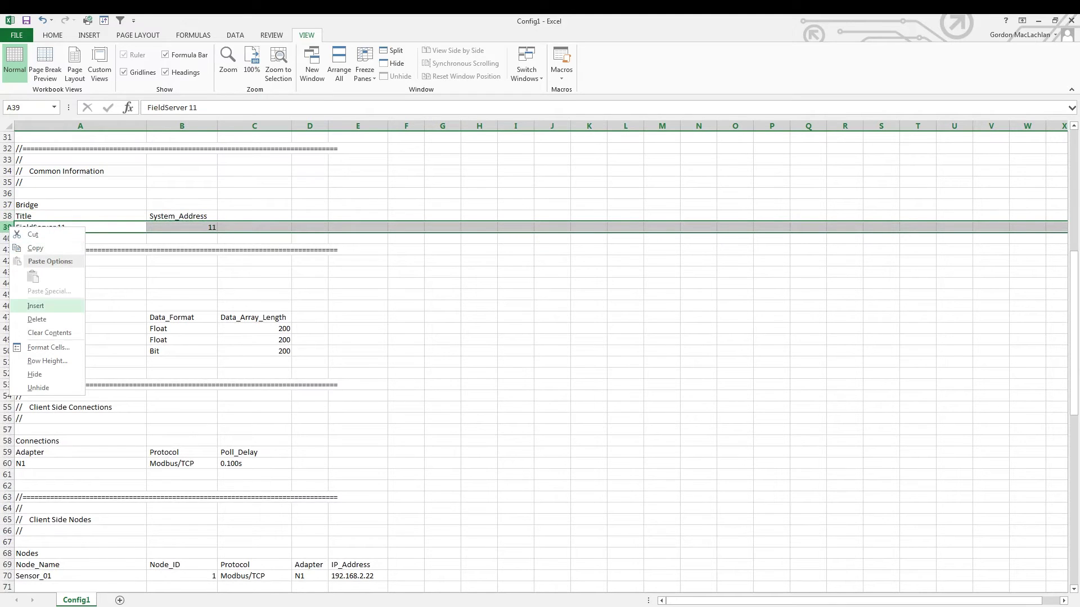
click(34, 306)
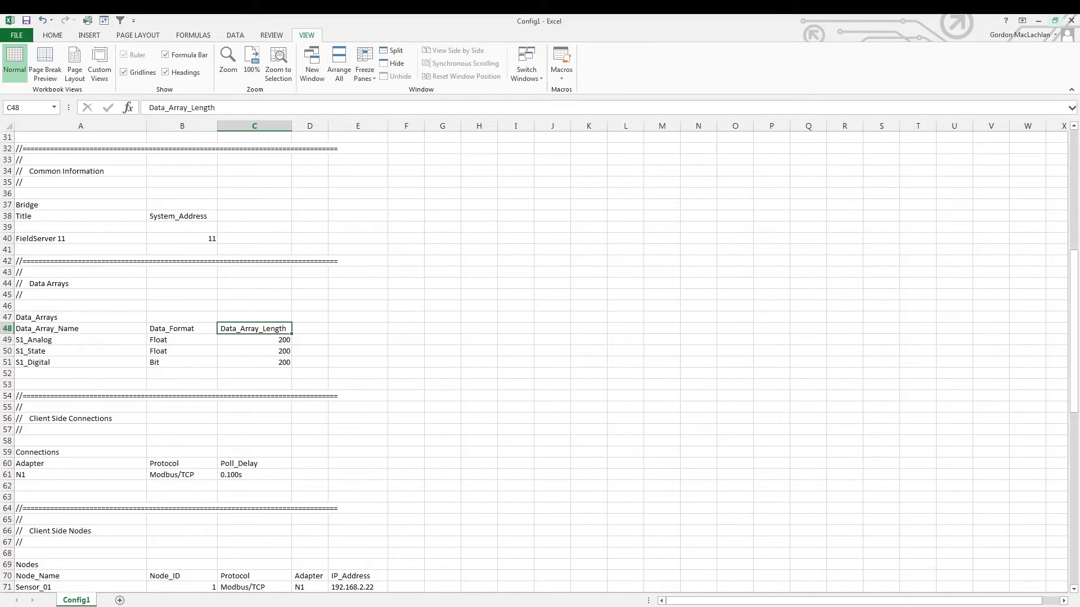
Examine the Data_Arrays section's name, format and length columns for S1_Analog, S1_State and S1_Digital
click(80, 329)
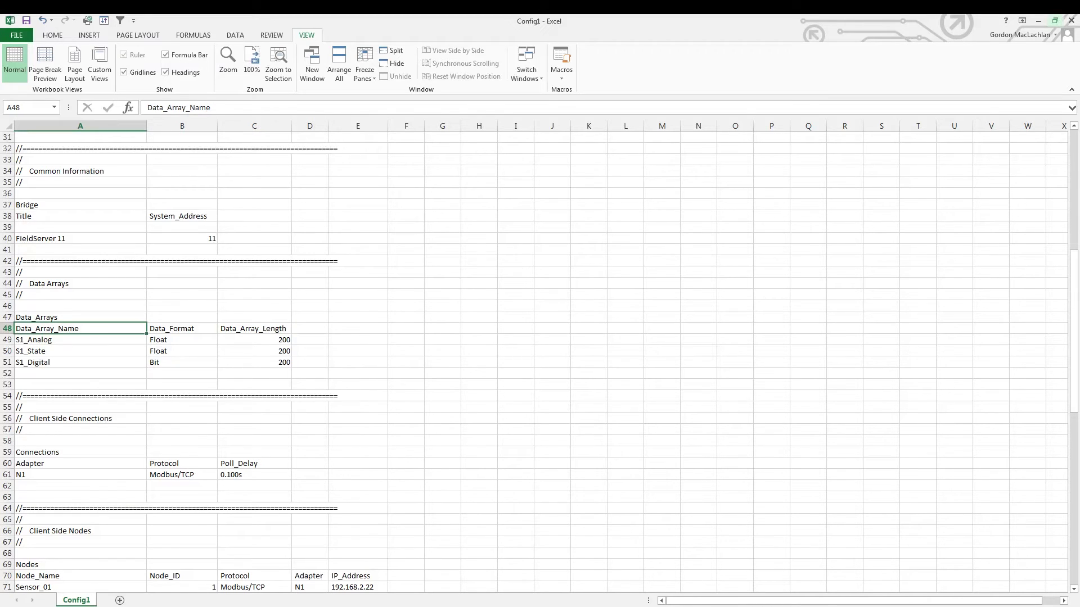
click(181, 328)
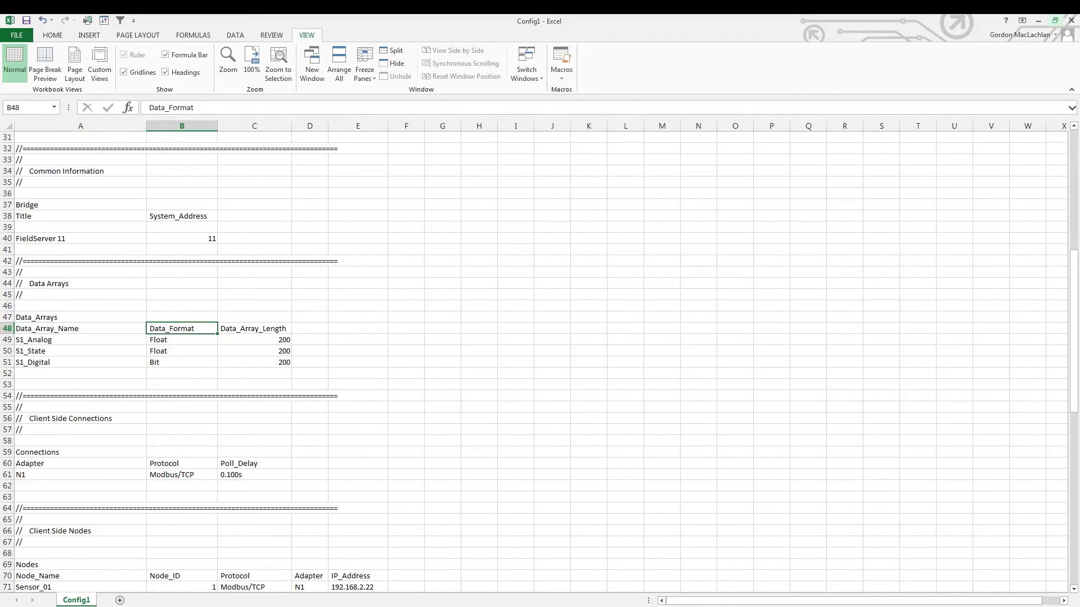
click(255, 328)
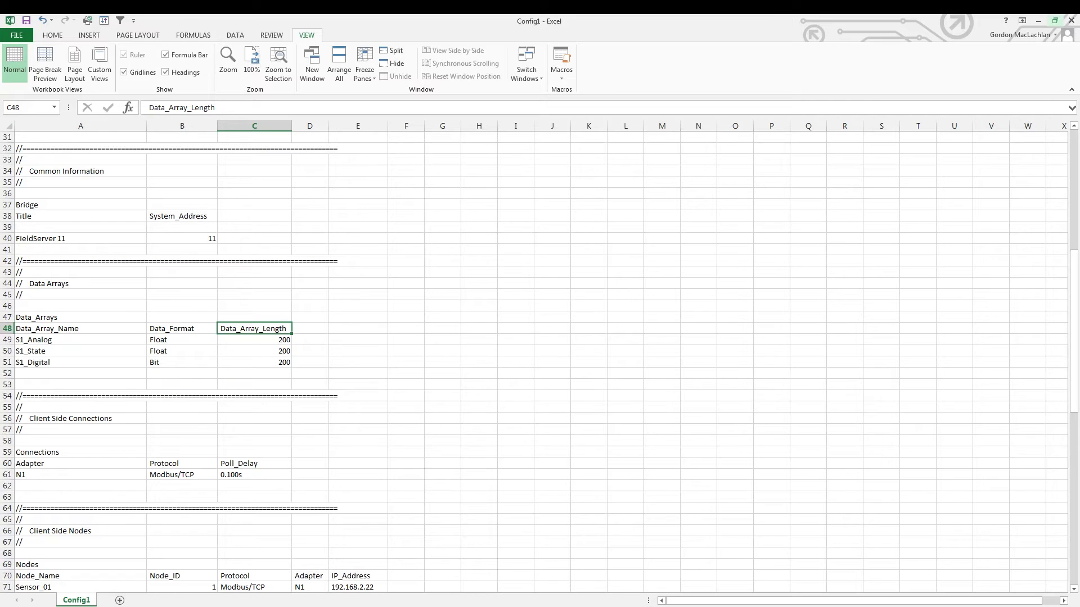
drag(80, 340, 80, 363)
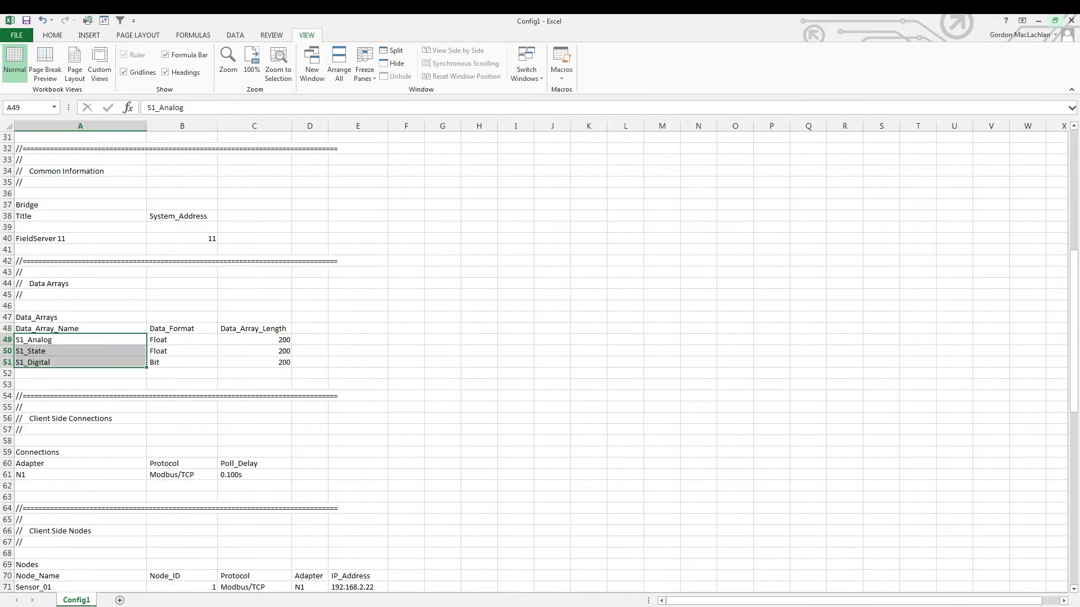
drag(254, 339, 254, 363)
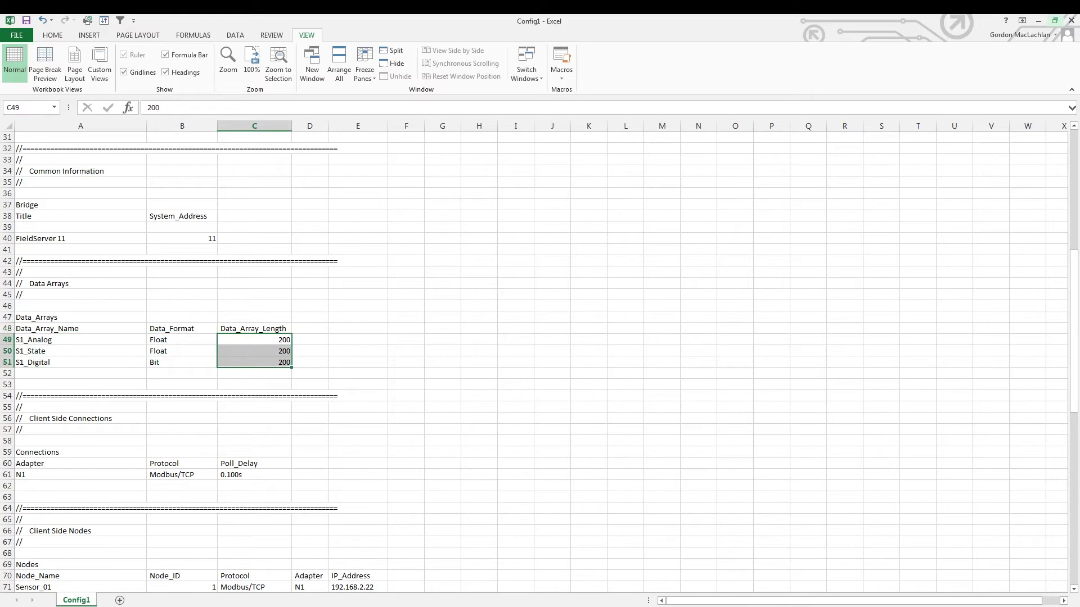
drag(181, 340, 182, 351)
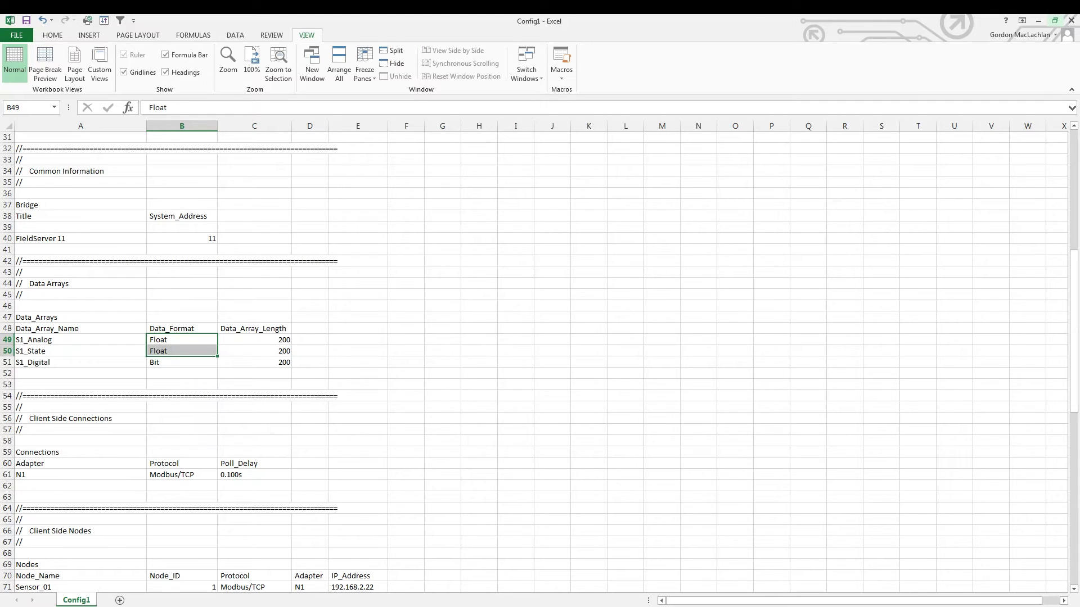
drag(80, 362, 175, 362)
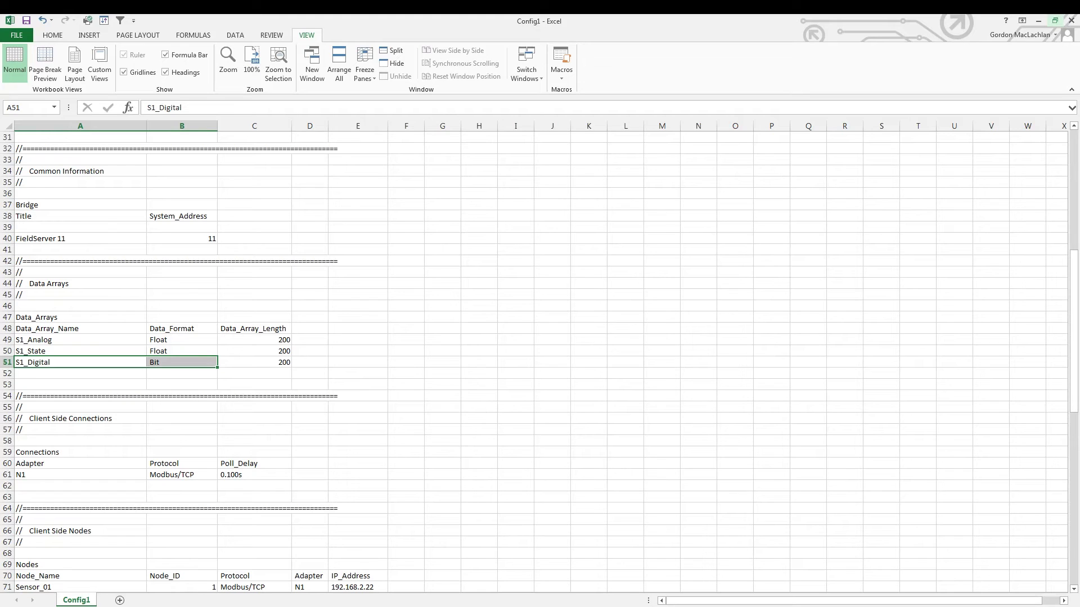
drag(81, 340, 254, 362)
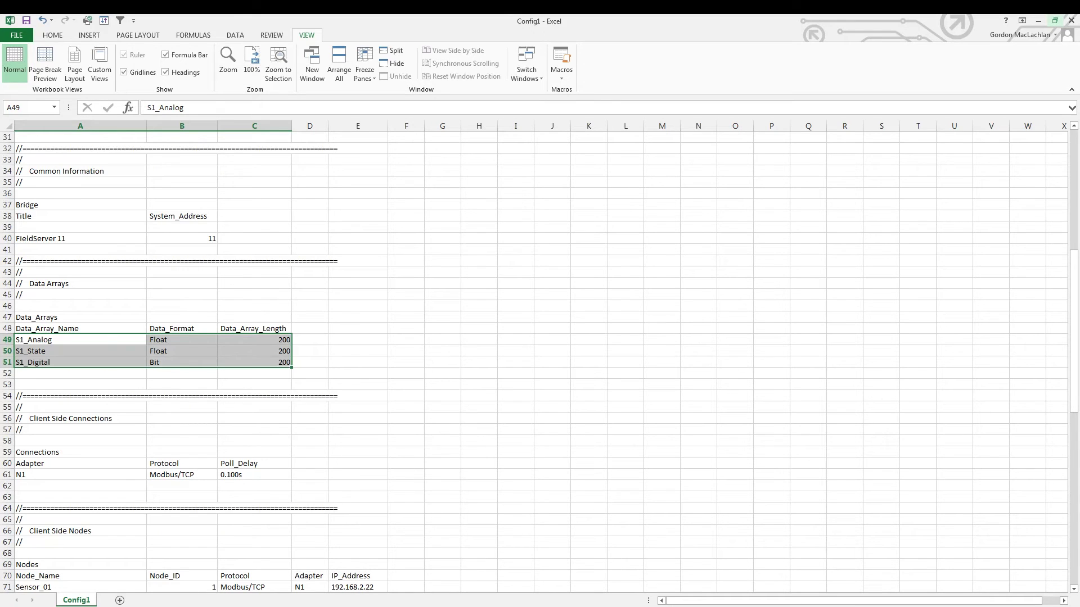
key(alt+Tab)
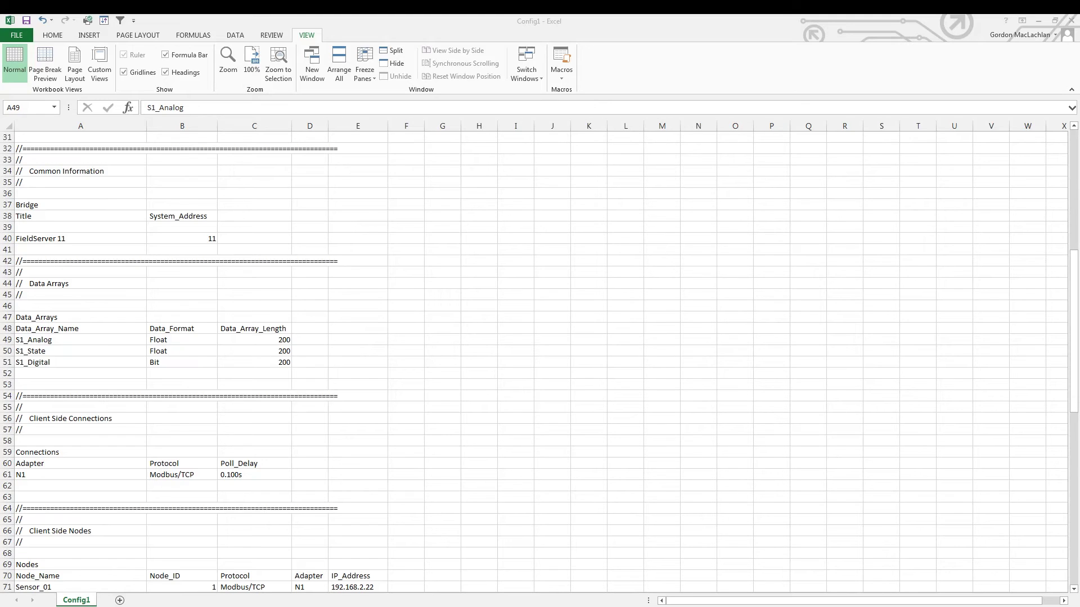
key(alt+Tab)
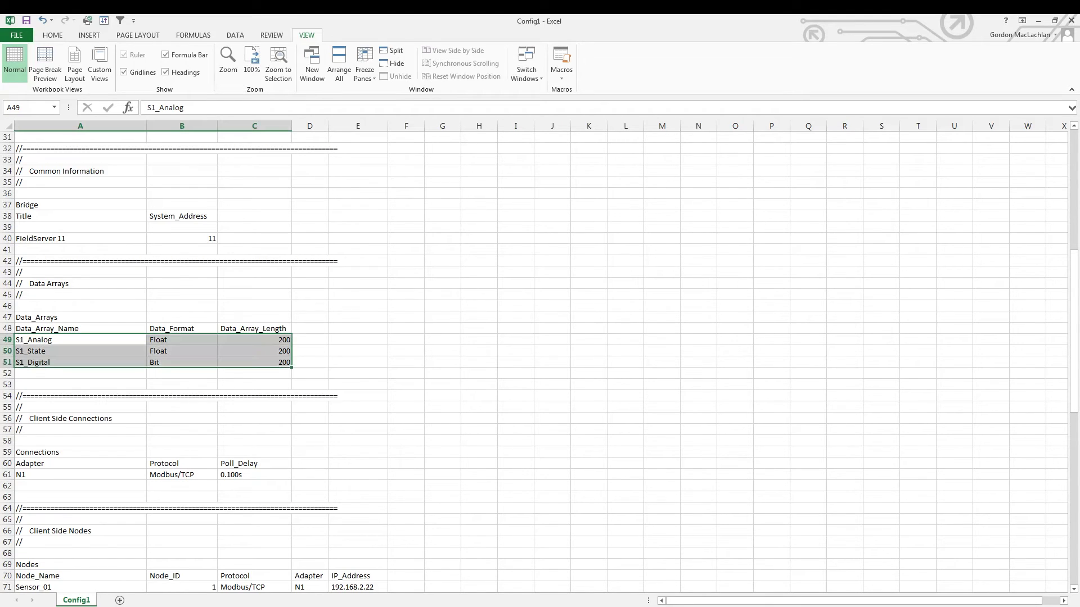
Examine the client side connection's protocol and poll delay, and the Sensor_01 node's name, Node_ID and IP address
click(79, 474)
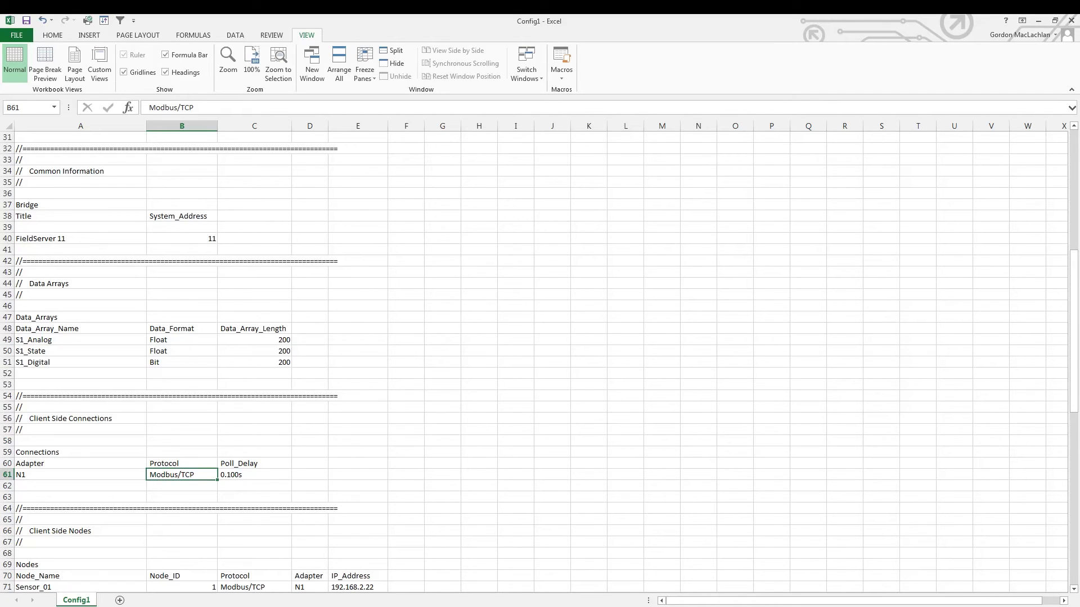
drag(254, 463, 254, 475)
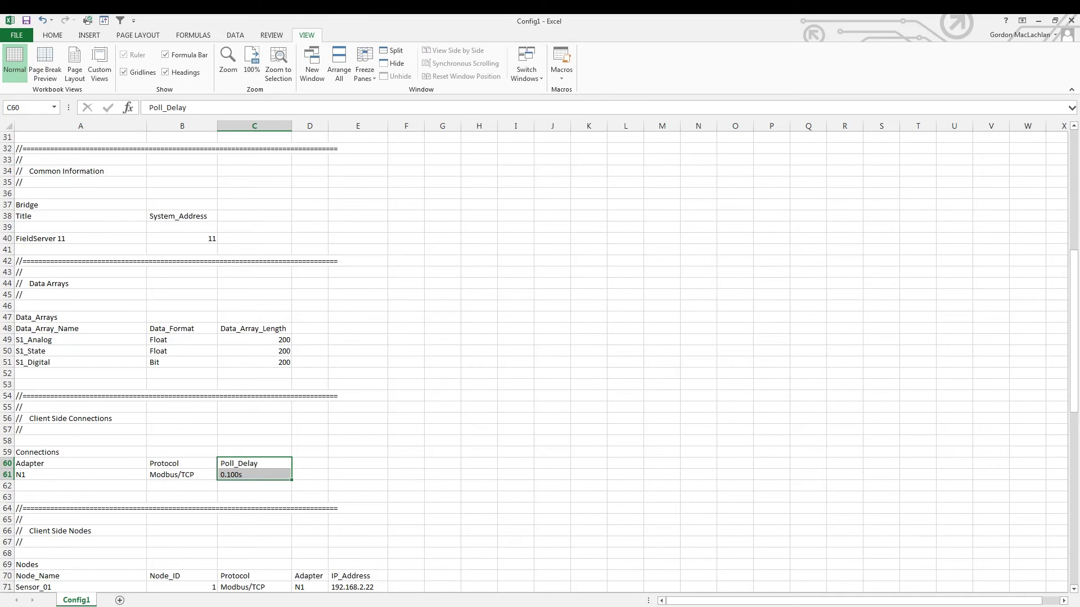
scroll(539, 363, down, 5)
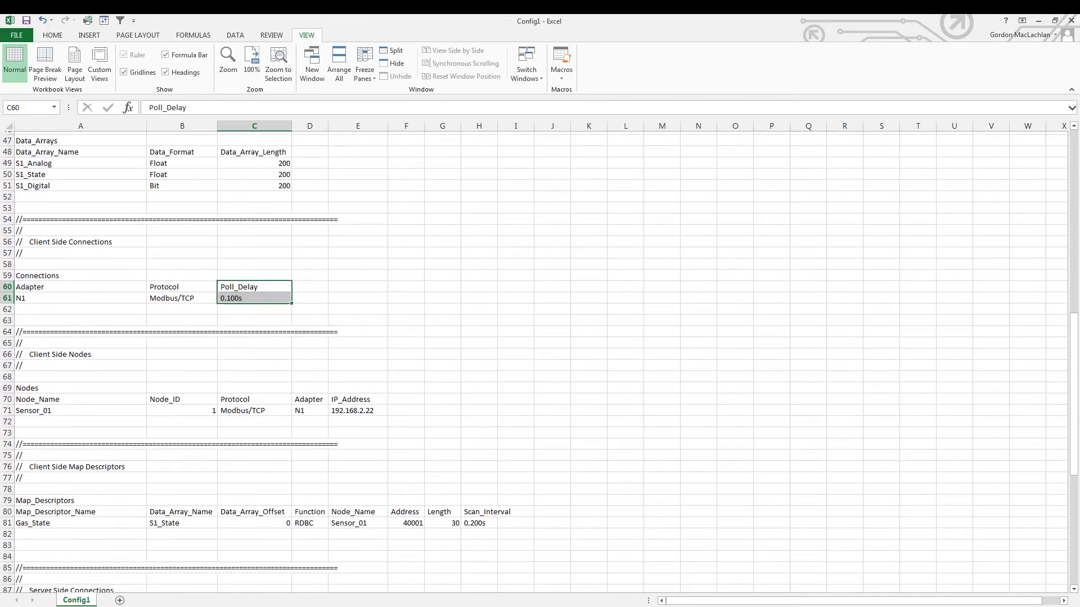
scroll(539, 363, down, 3)
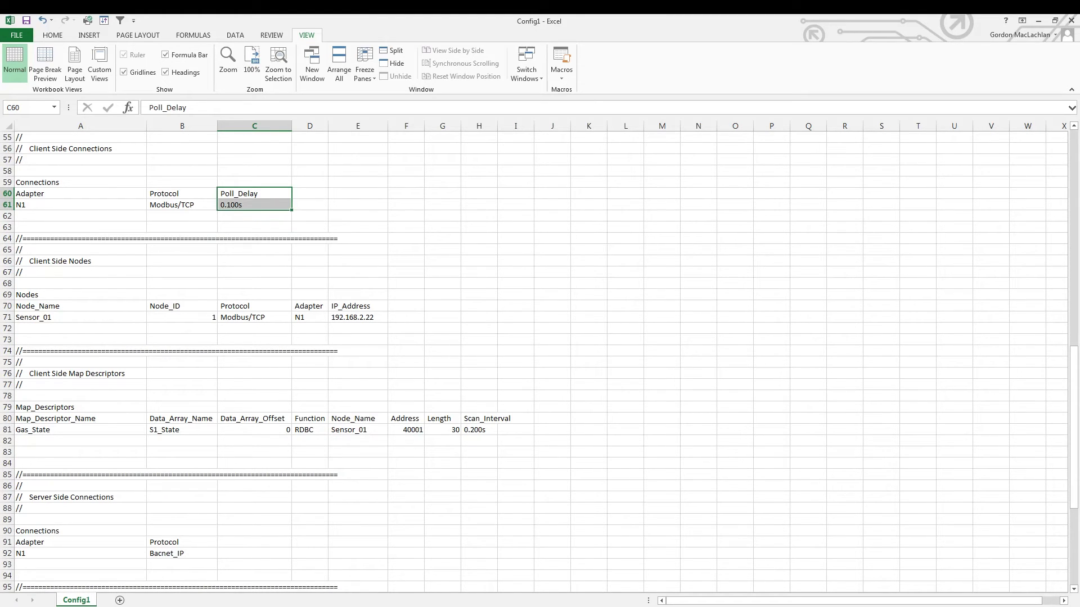
click(80, 317)
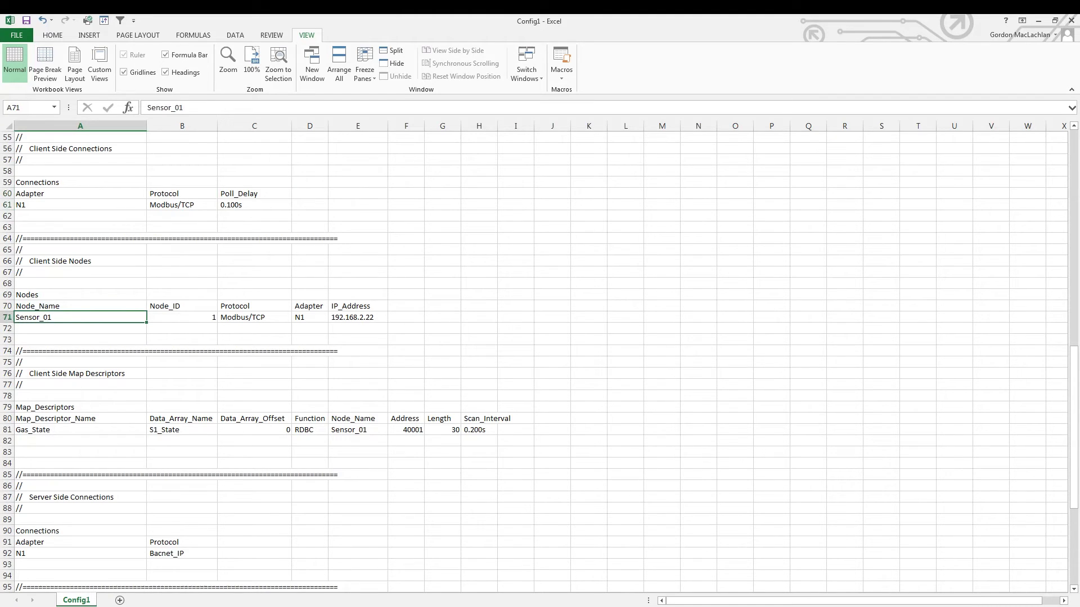
click(182, 318)
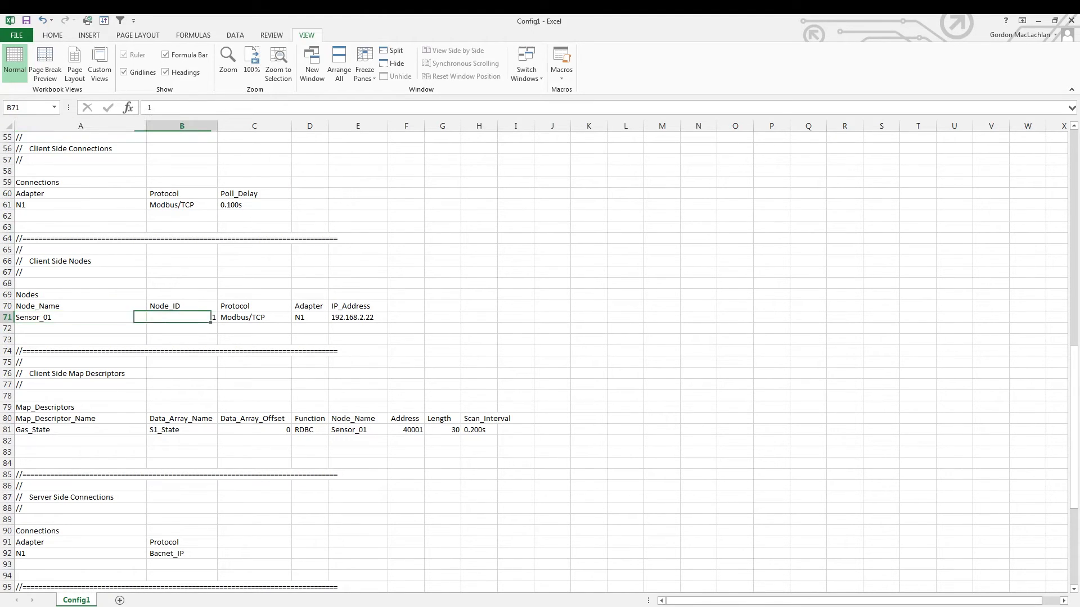
click(358, 318)
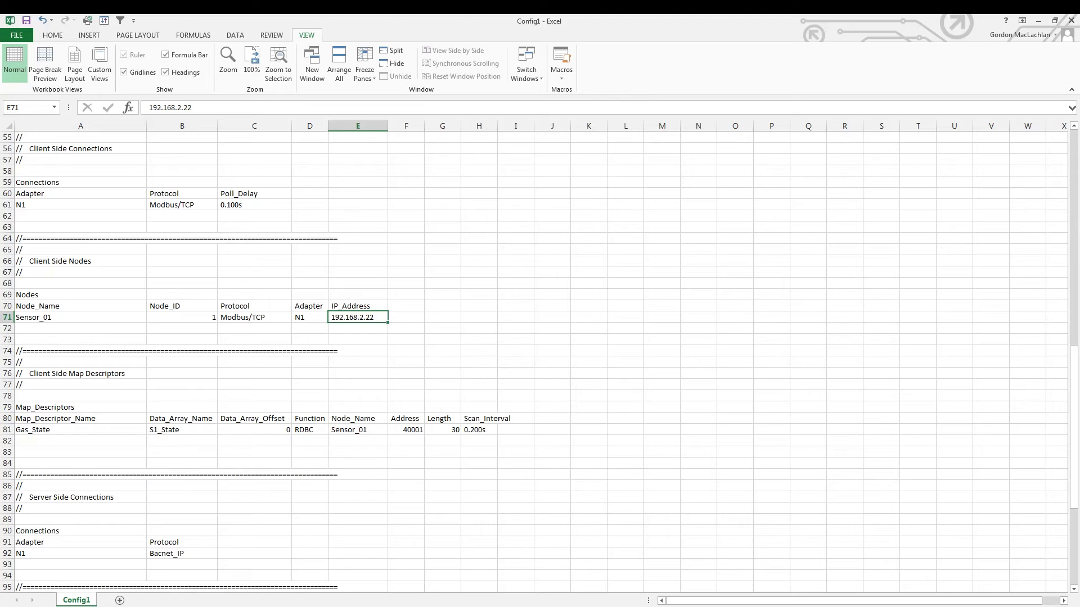
key(alt+Tab)
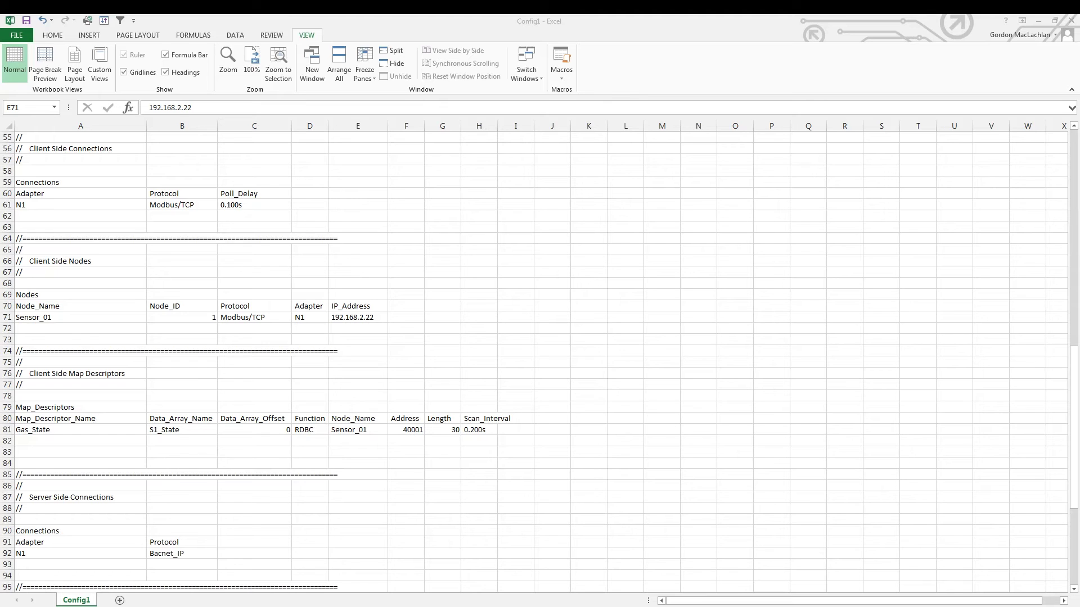
Examine the Gas_State map descriptor's node name, address, length, scan interval, function, data array name and offset
drag(358, 419, 357, 429)
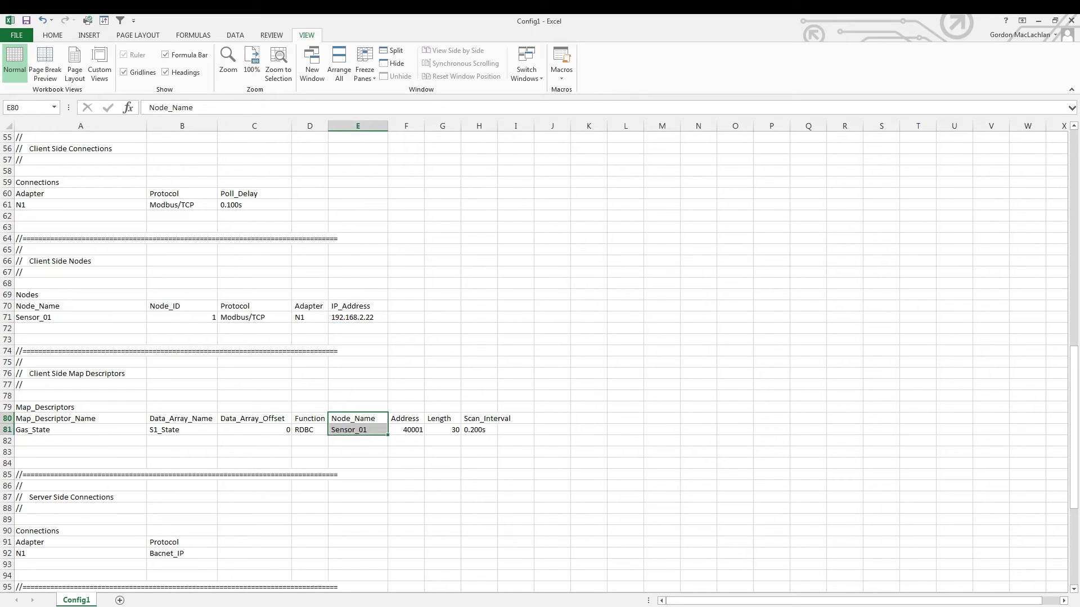
click(358, 430)
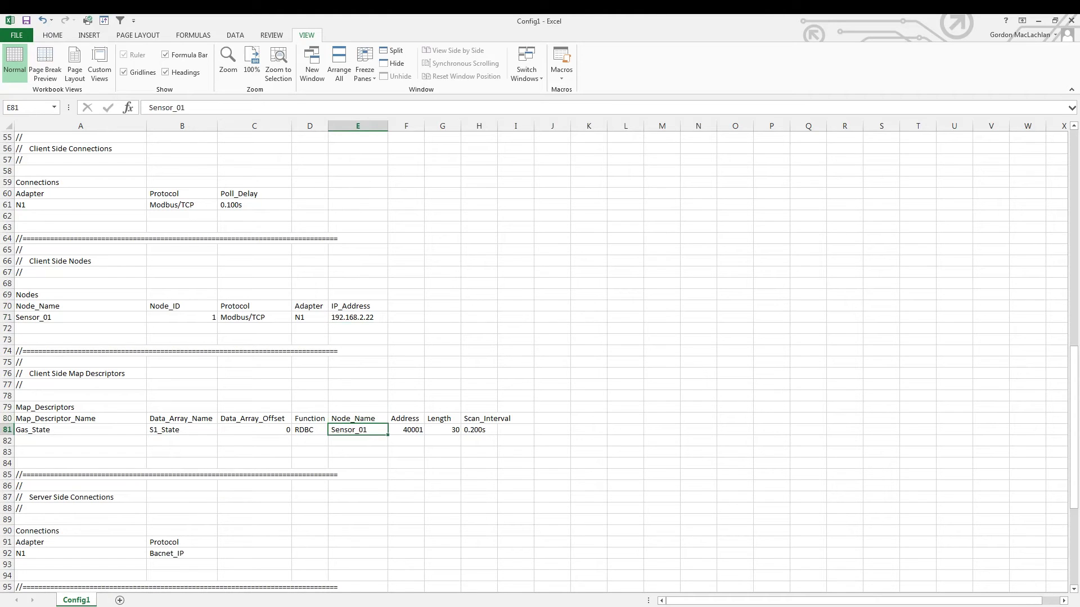
click(406, 429)
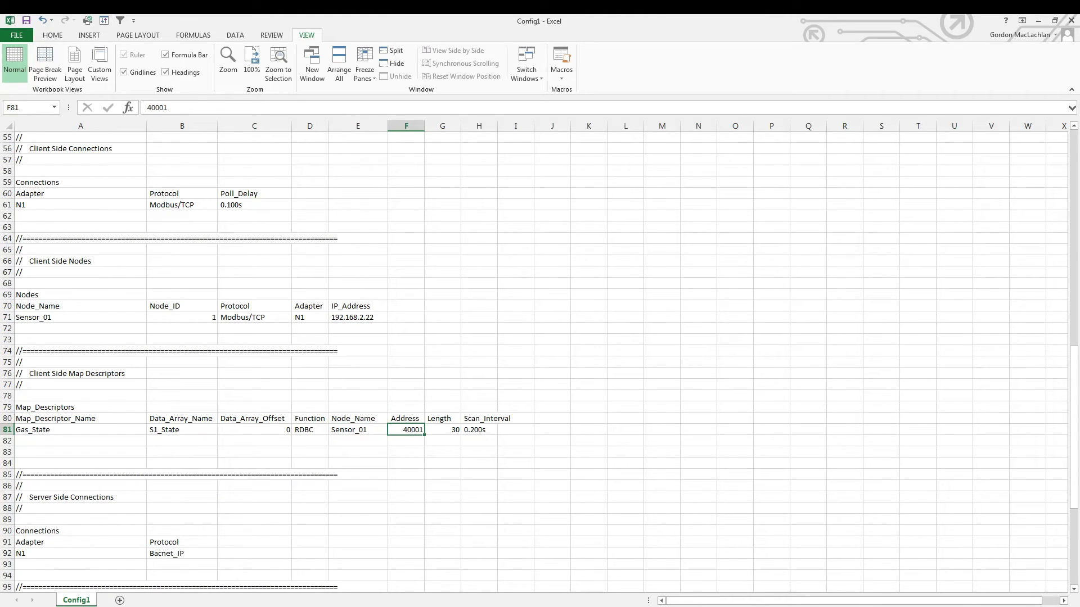
click(442, 430)
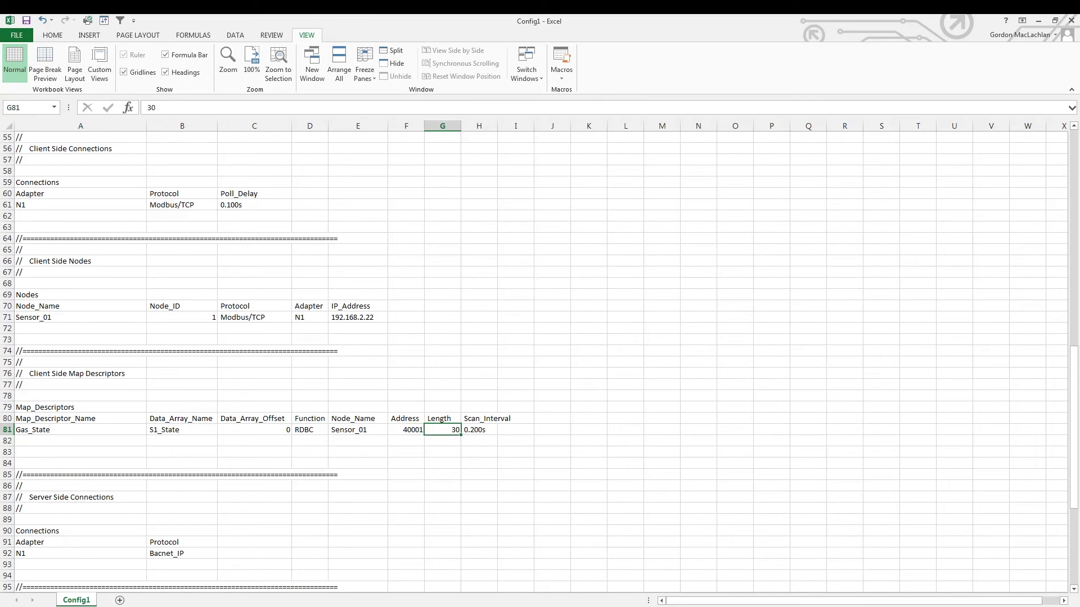
click(479, 430)
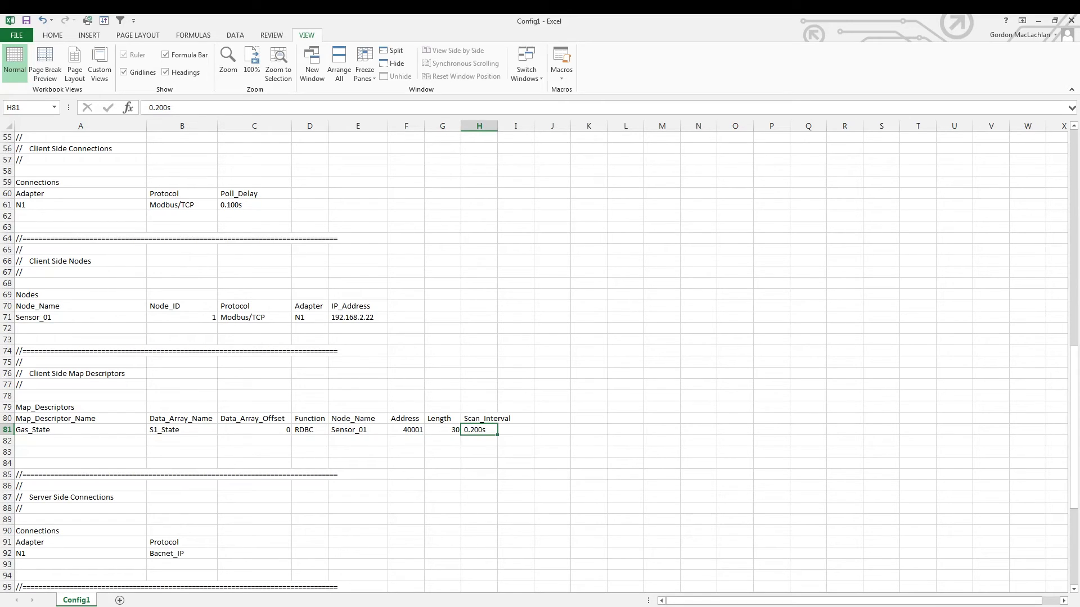
click(310, 429)
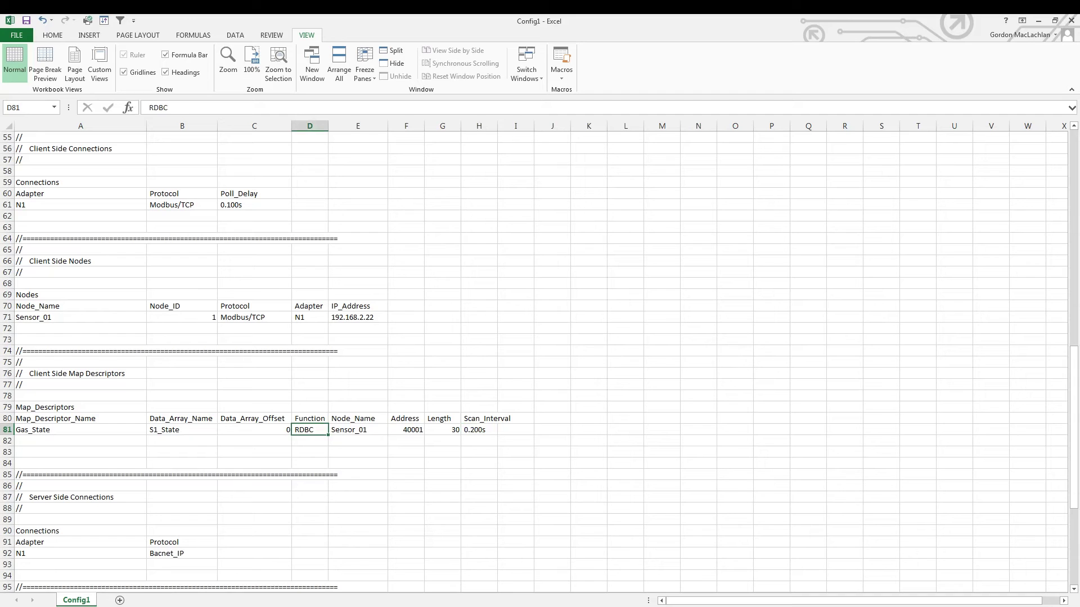
click(182, 429)
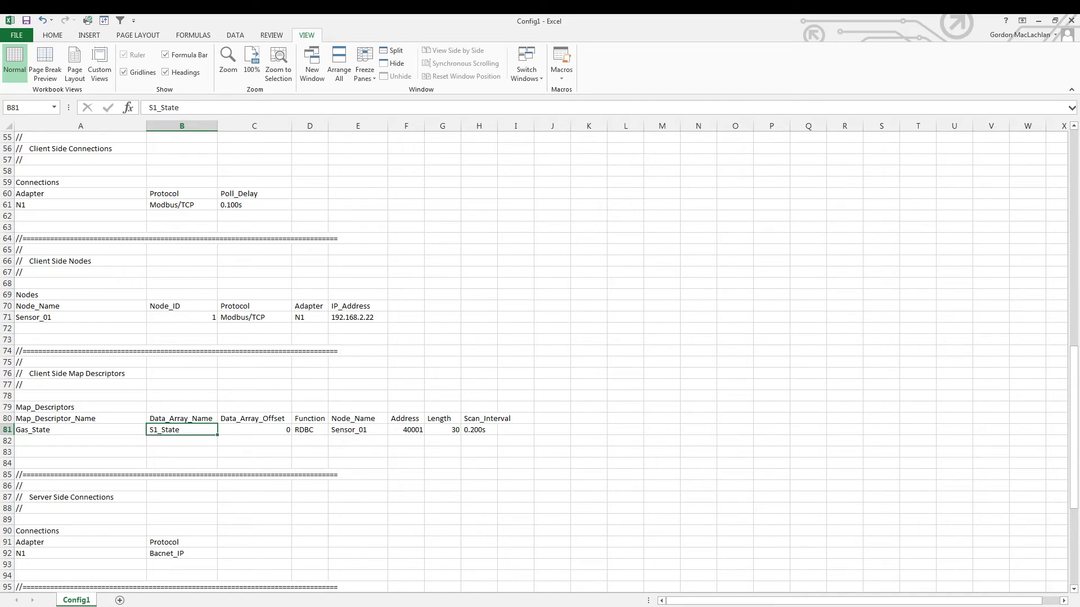
click(254, 430)
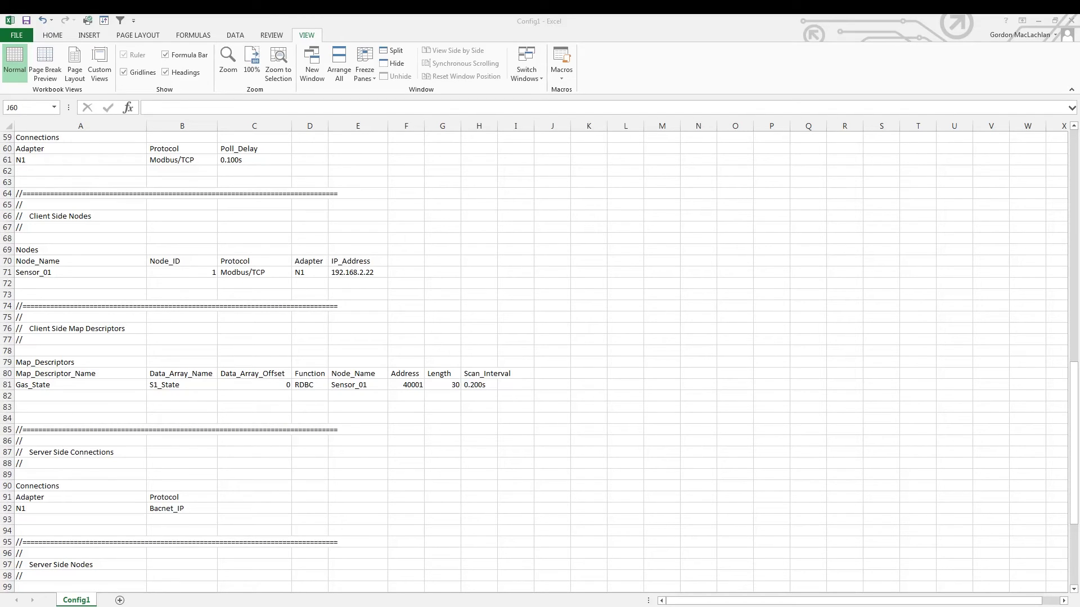
Copy the Gas_State descriptor's data array name S1_State into empty cell J60
click(182, 385)
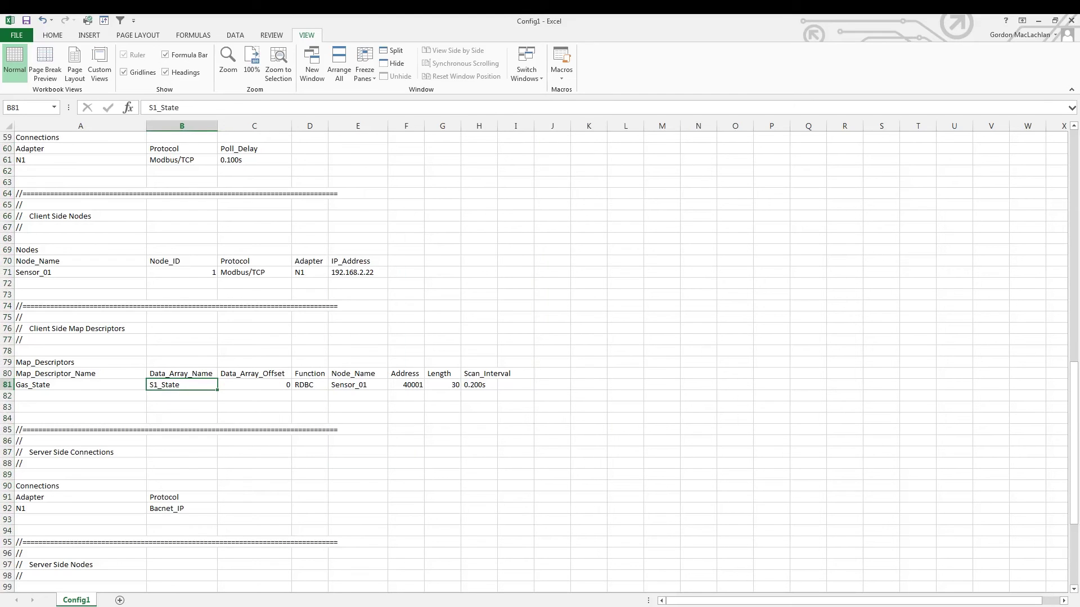
right_click(190, 386)
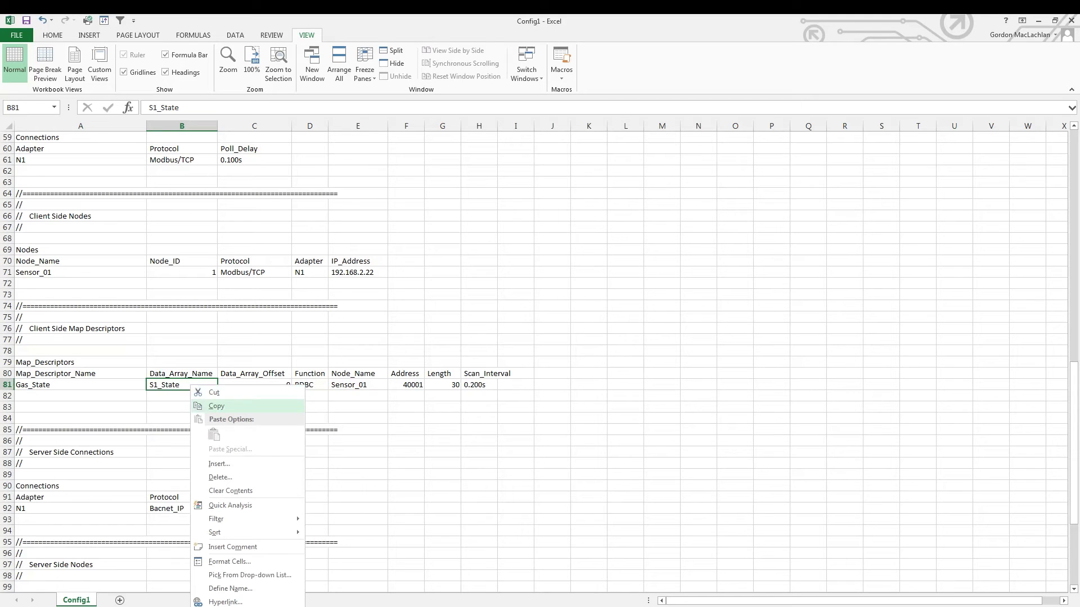
click(217, 406)
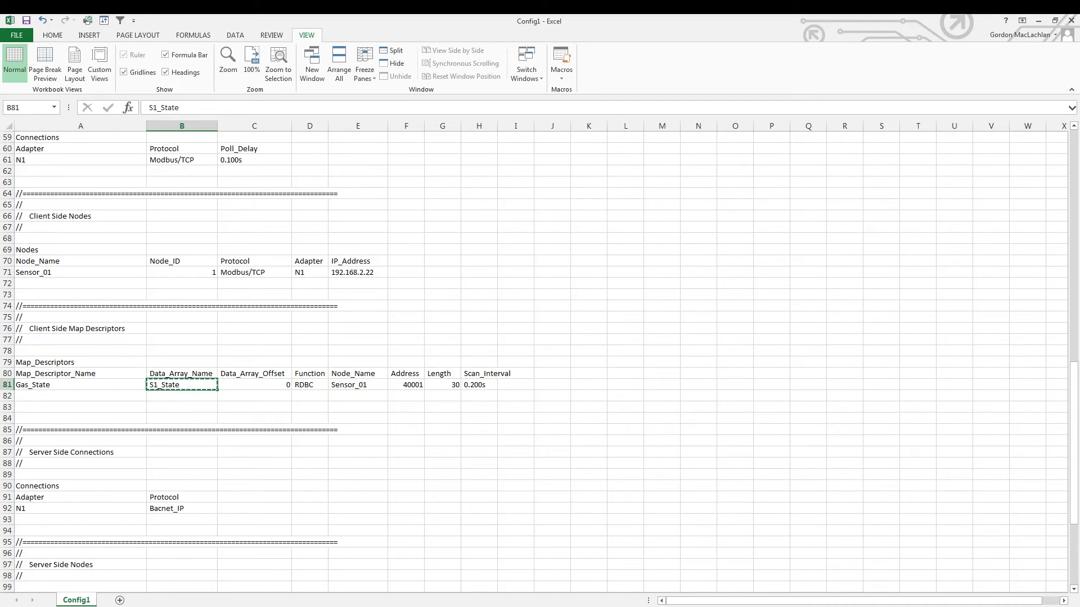
right_click(556, 147)
click(574, 194)
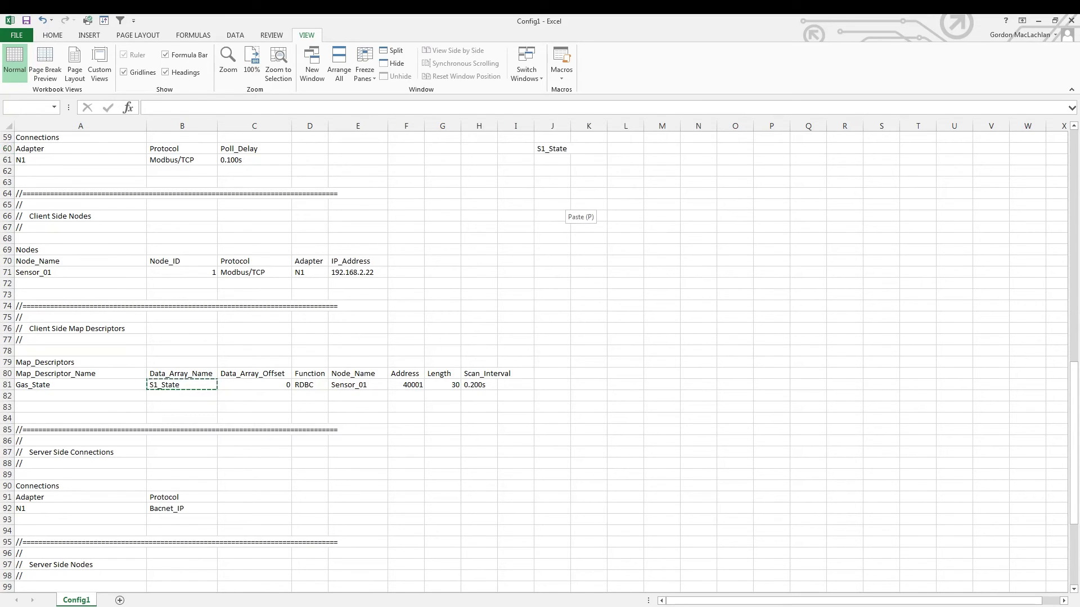
Number the array offsets below the copied S1_State heading as a series from 0 to 37 in J61:J98
click(552, 160)
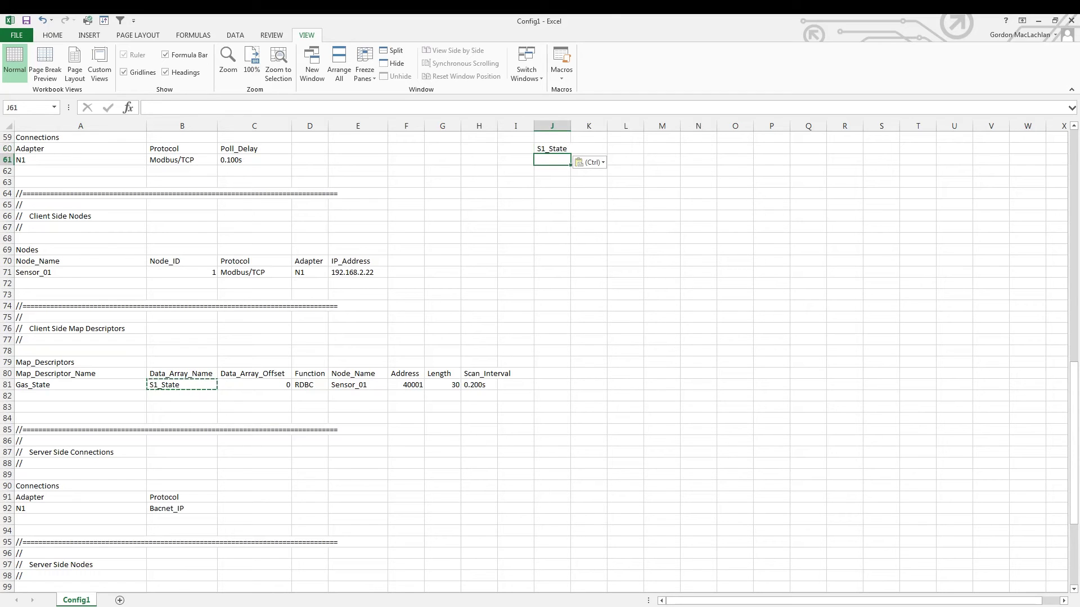
text(0)
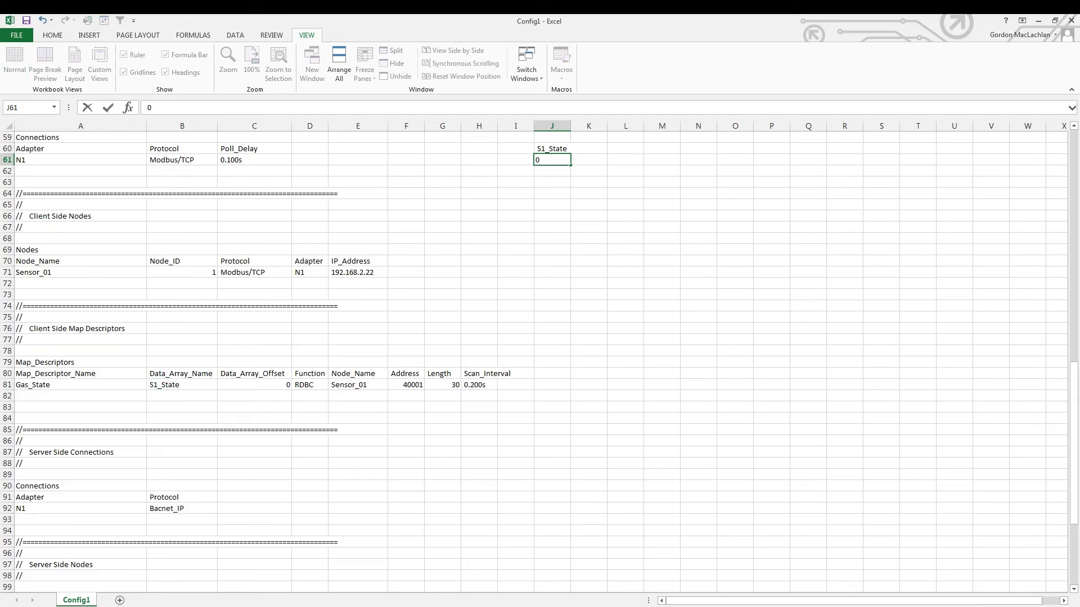
drag(570, 165, 570, 580)
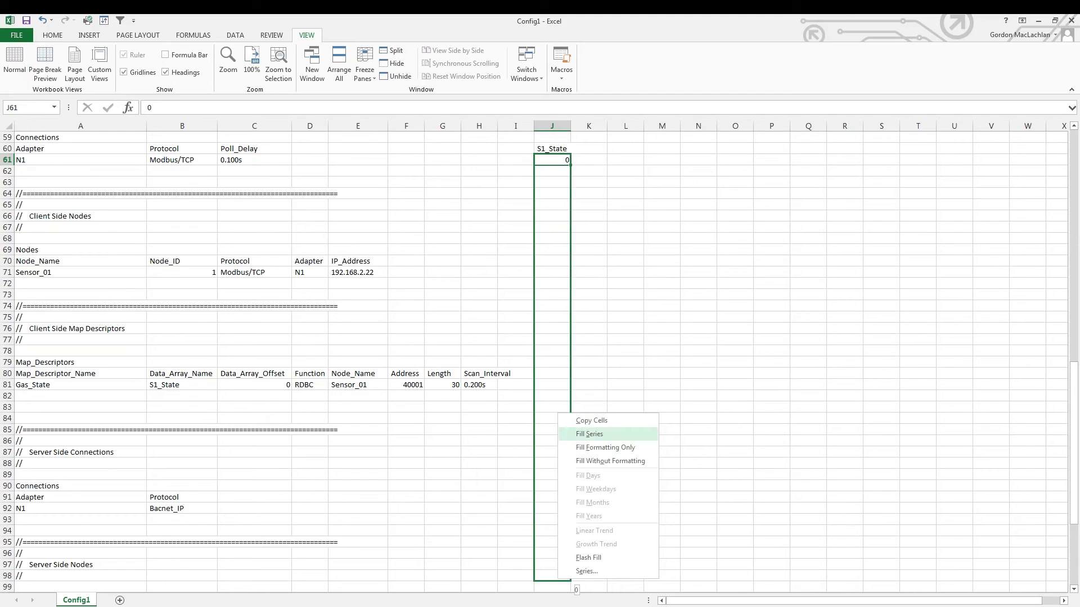
click(589, 434)
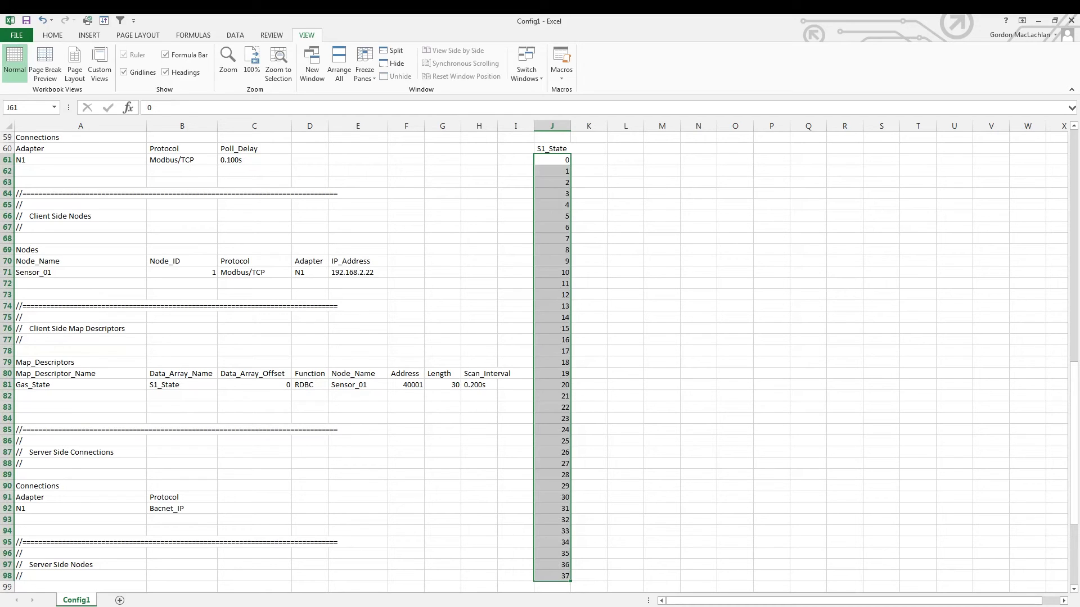
Fill K61:K90 beside the offsets with the address series 40001 to 40030, and check the address paired with offset 12
click(589, 171)
click(589, 160)
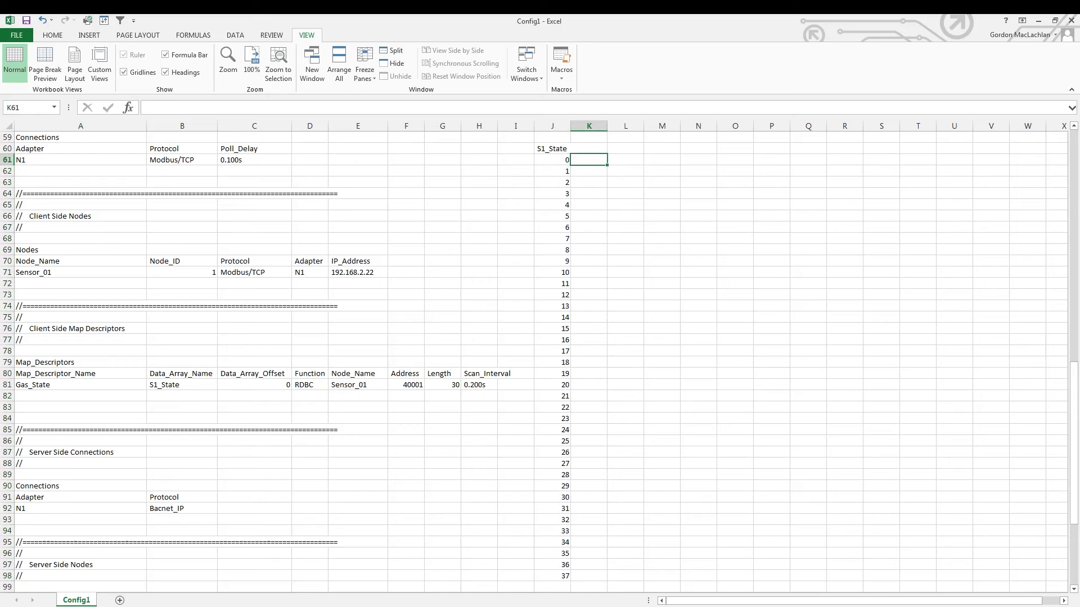
text(4000)
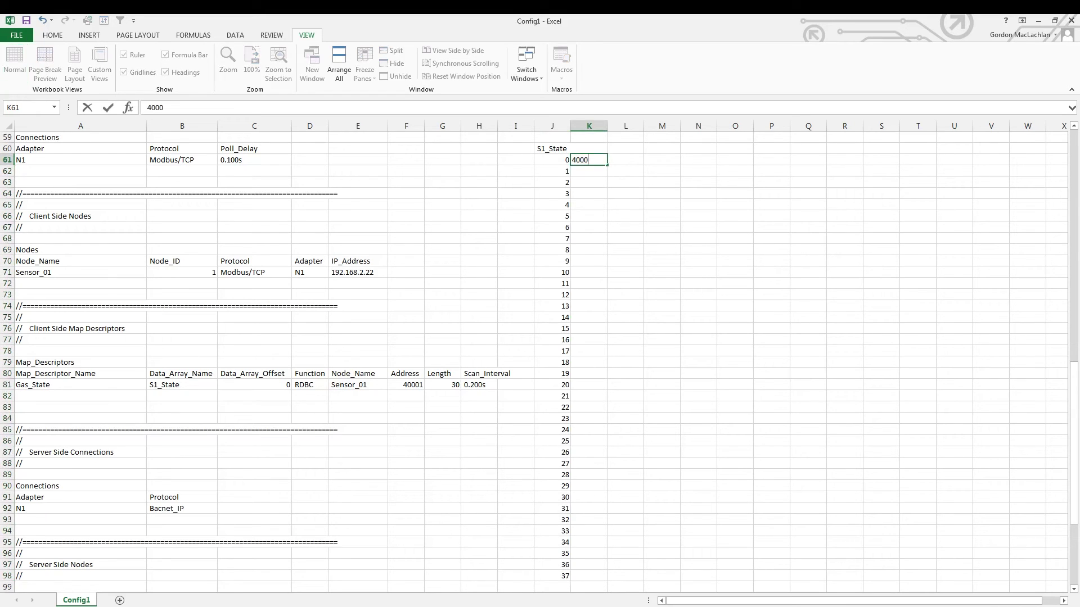
text(1)
key(Return)
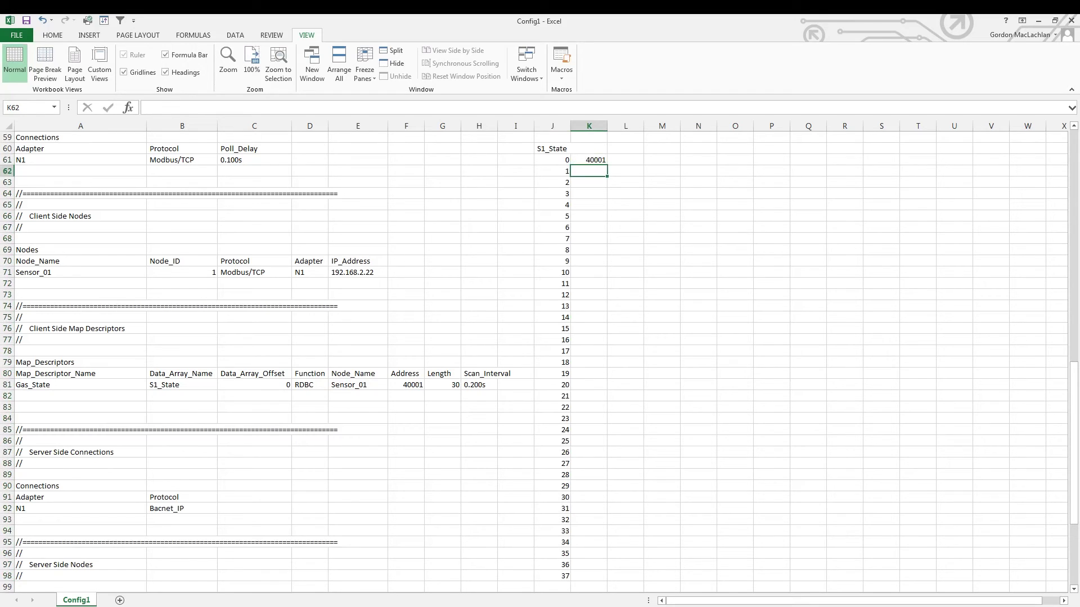
click(588, 160)
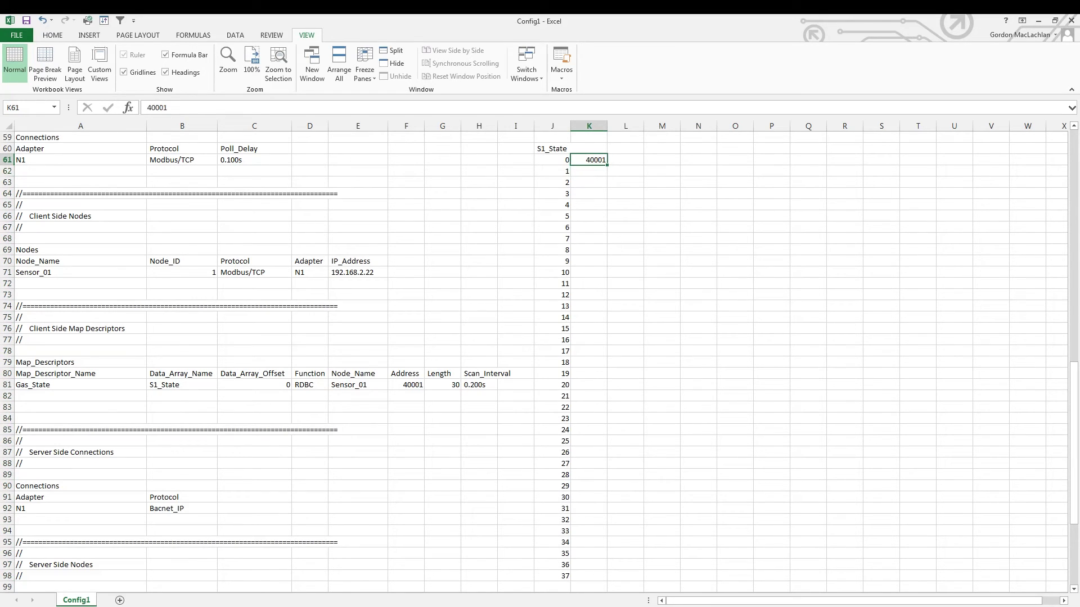
drag(608, 165, 601, 489)
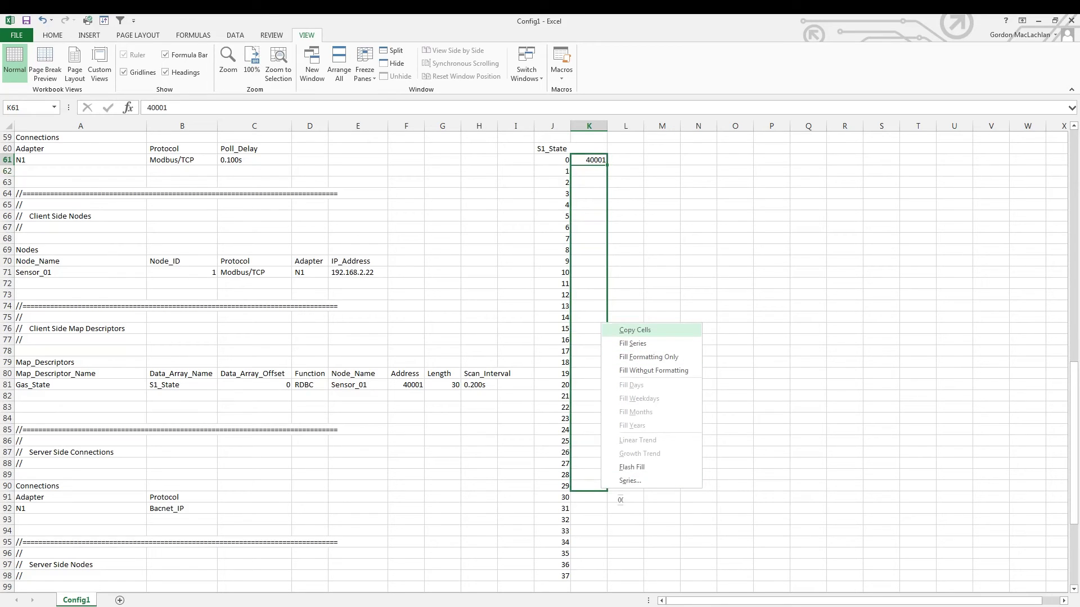
click(632, 343)
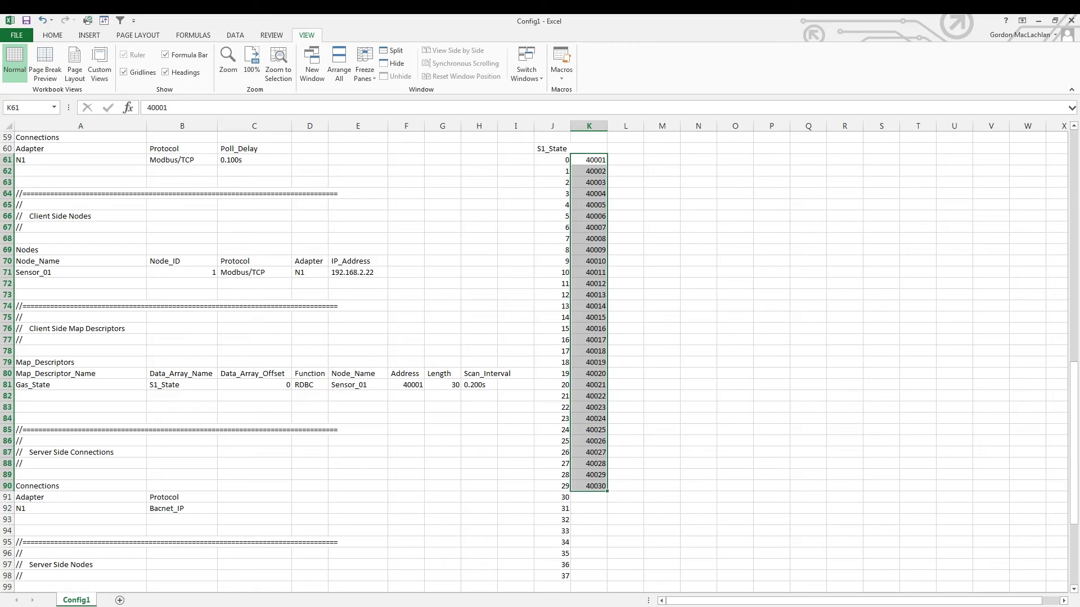
click(589, 295)
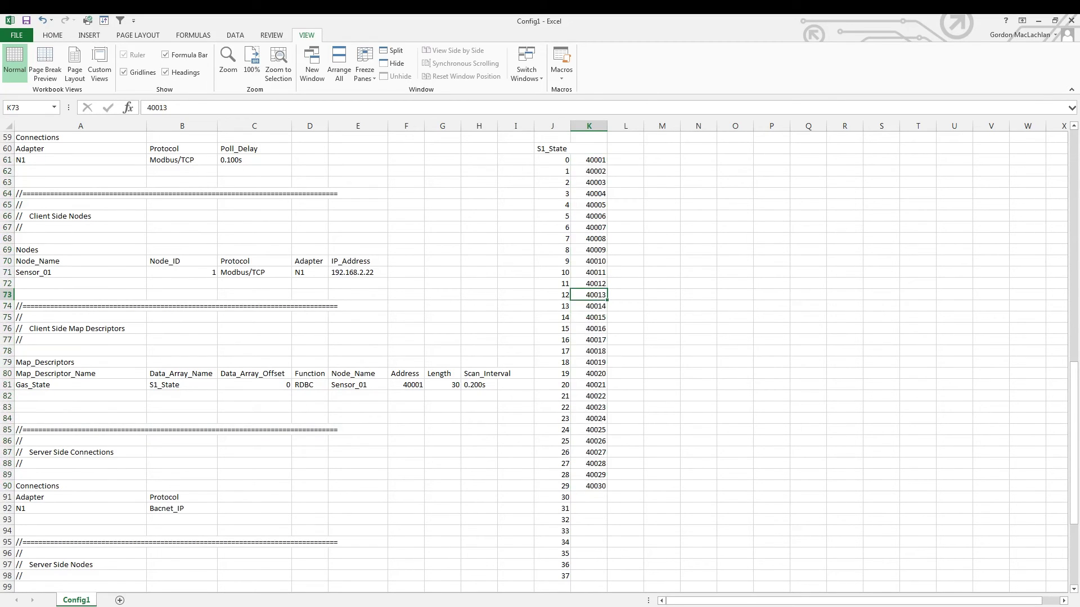
click(552, 295)
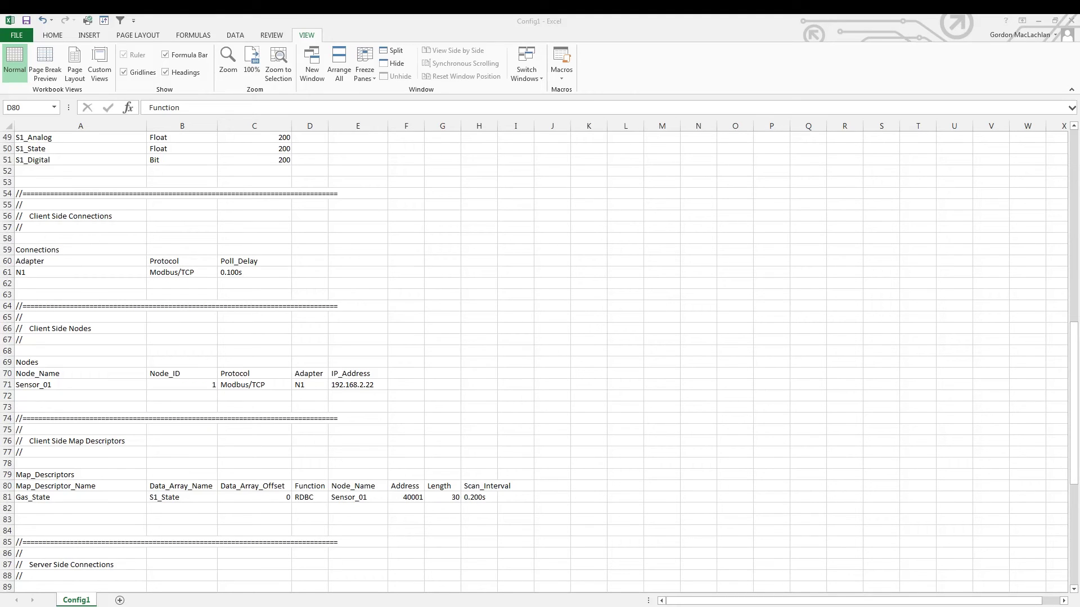
Examine the server side connection's protocol, the server map descriptor names, and the FieldServer_11 node's Node_ID and name
scroll(540, 360, down, 5)
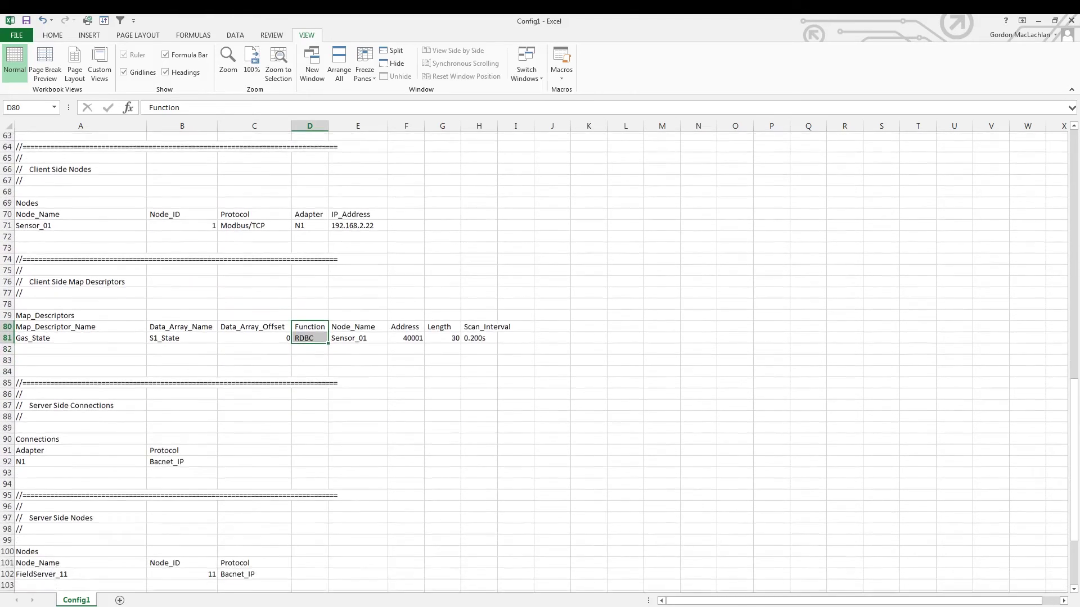
scroll(540, 360, down, 5)
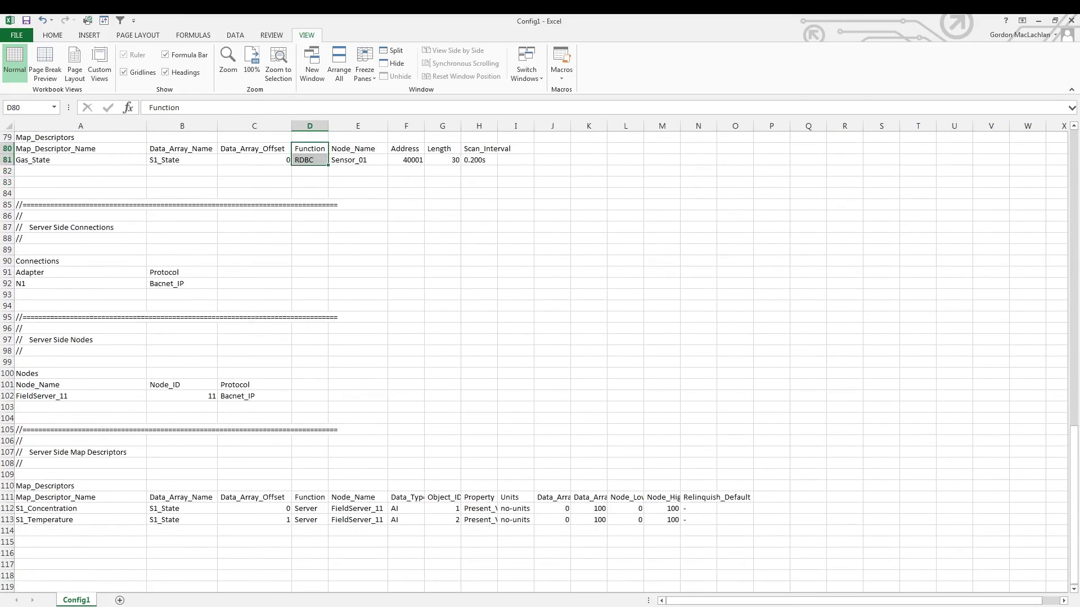
scroll(540, 360, up, 1)
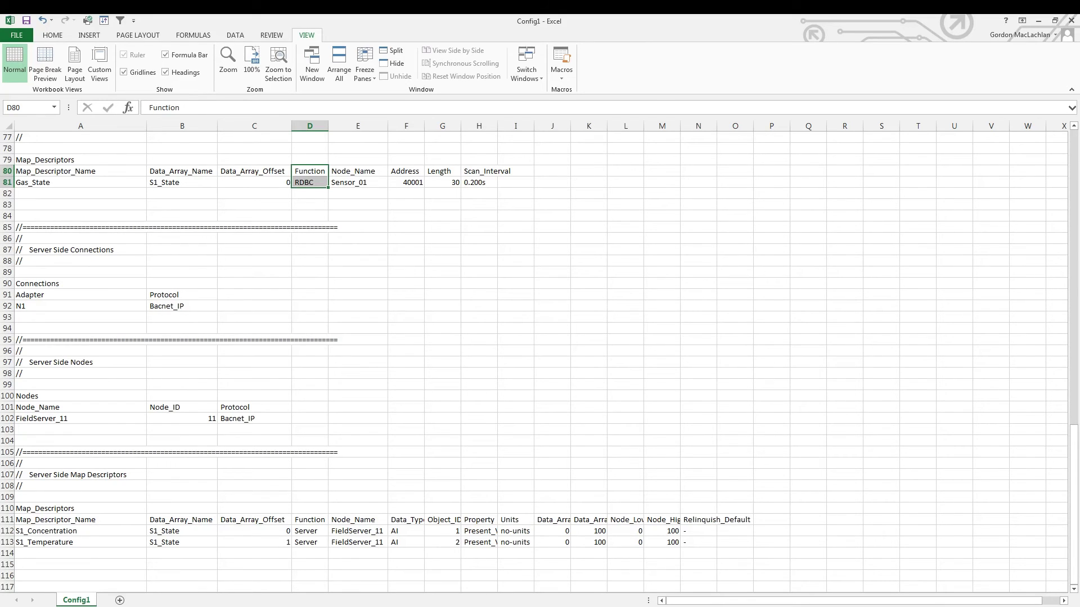
drag(182, 295, 182, 306)
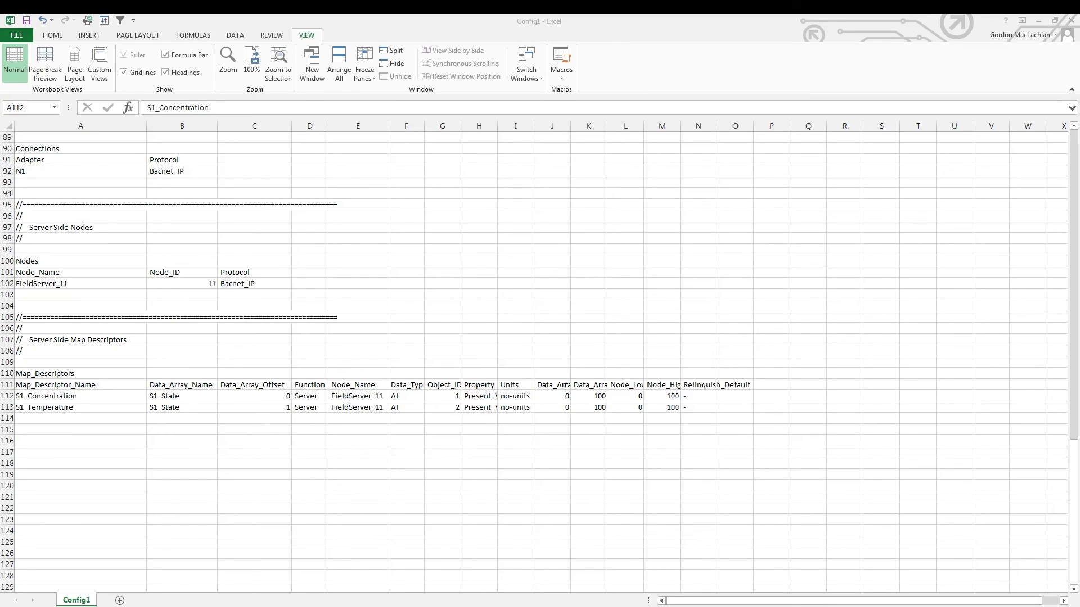
key(shift+Down)
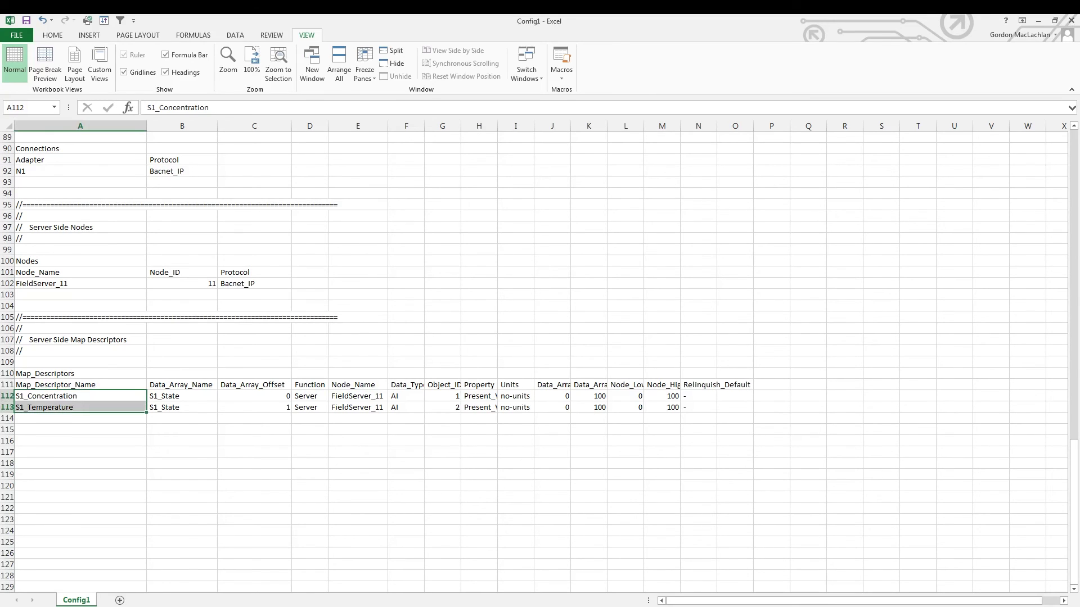
click(181, 283)
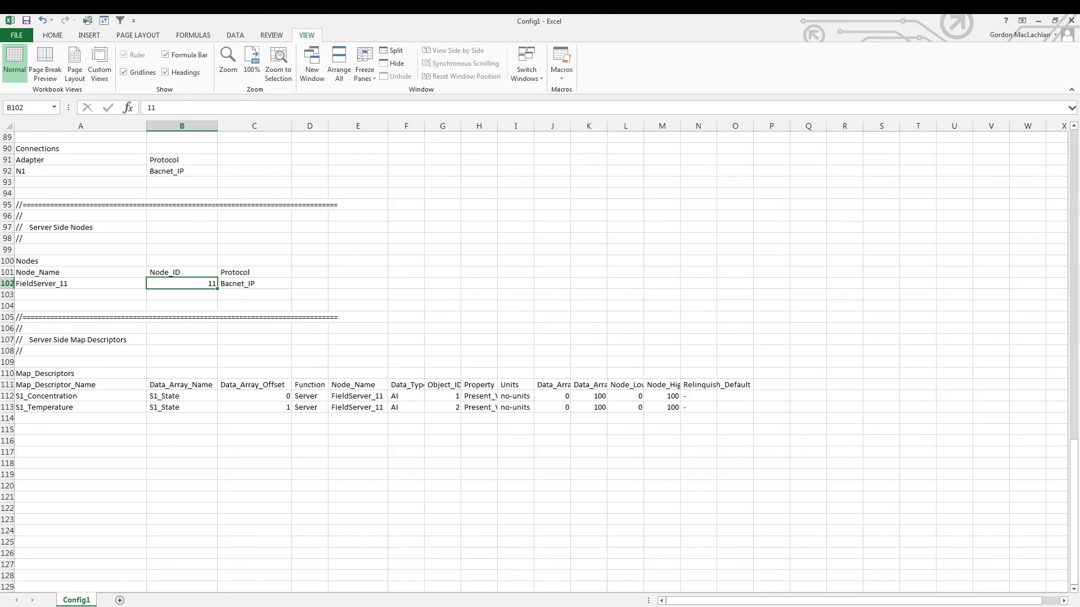
click(81, 283)
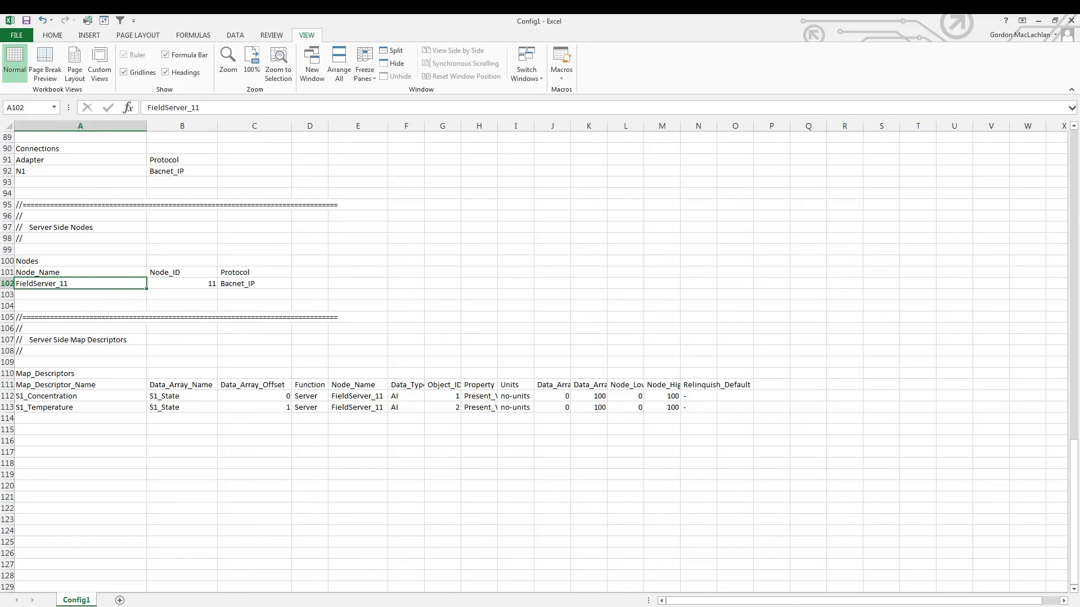
key(alt+Tab)
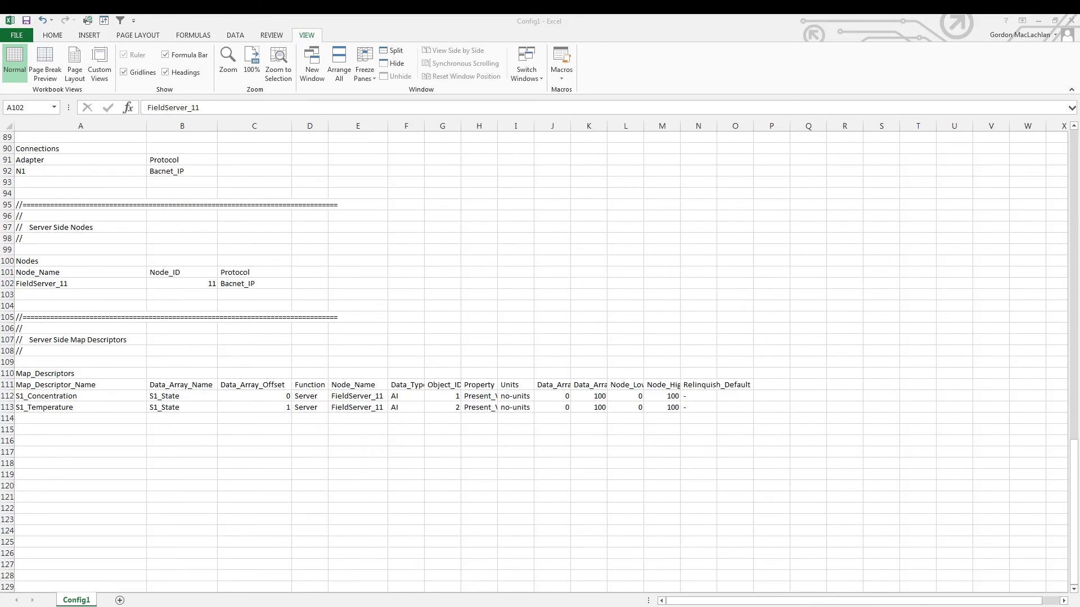
key(alt+Tab)
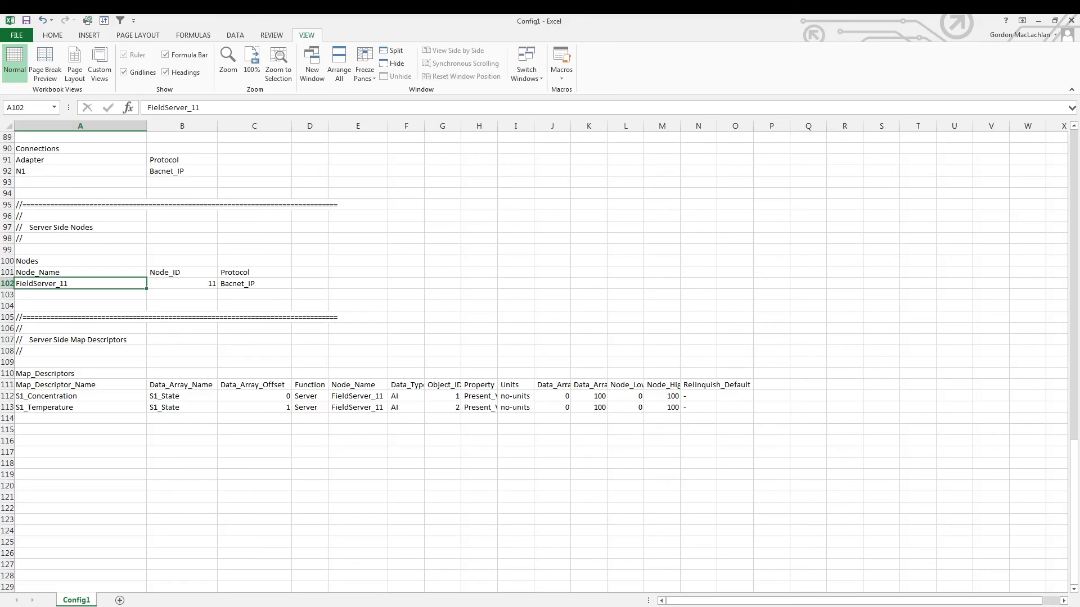
Examine the S1_Concentration server map descriptor's name, data array name and offset, function, and node name
click(80, 397)
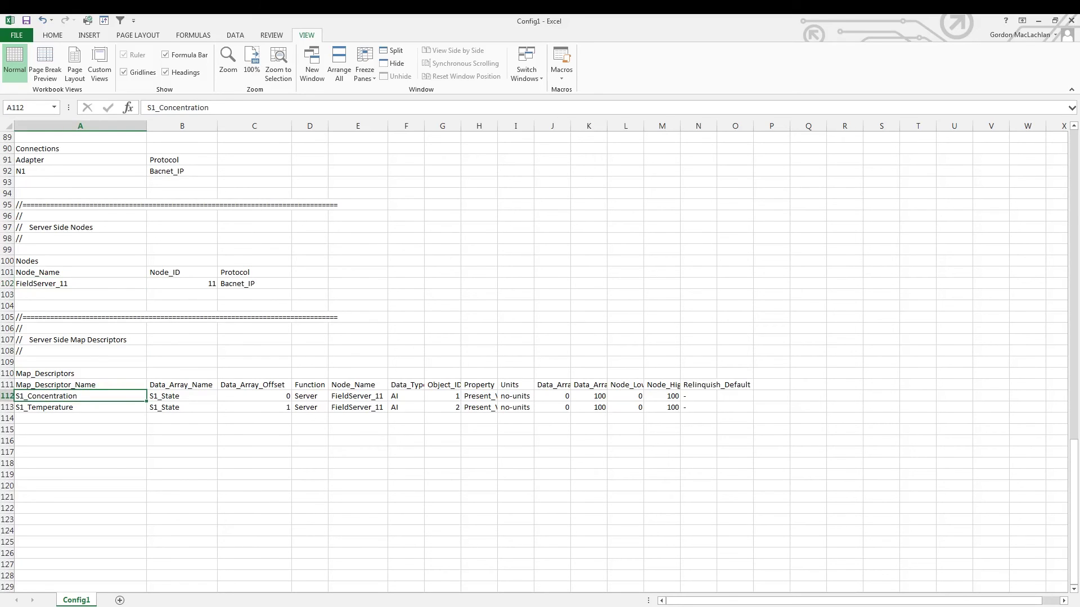
click(182, 396)
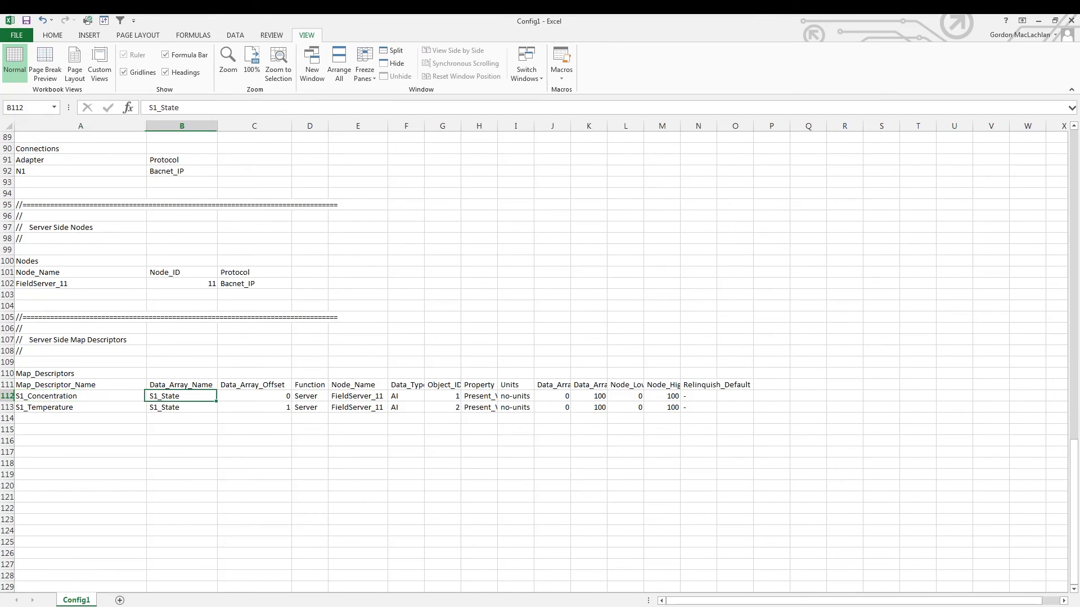
drag(181, 396, 254, 396)
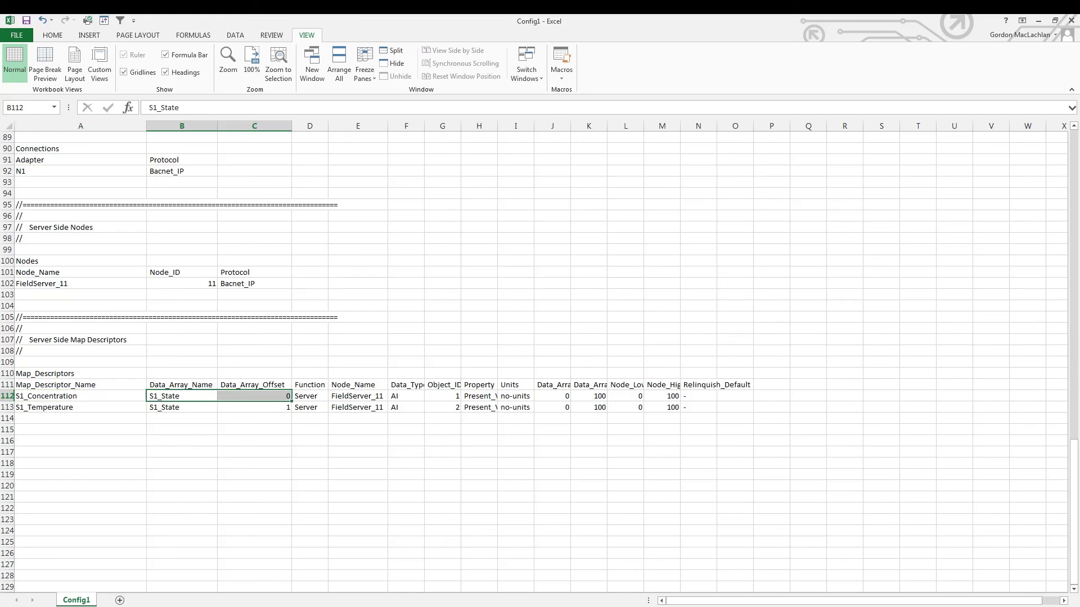
click(311, 397)
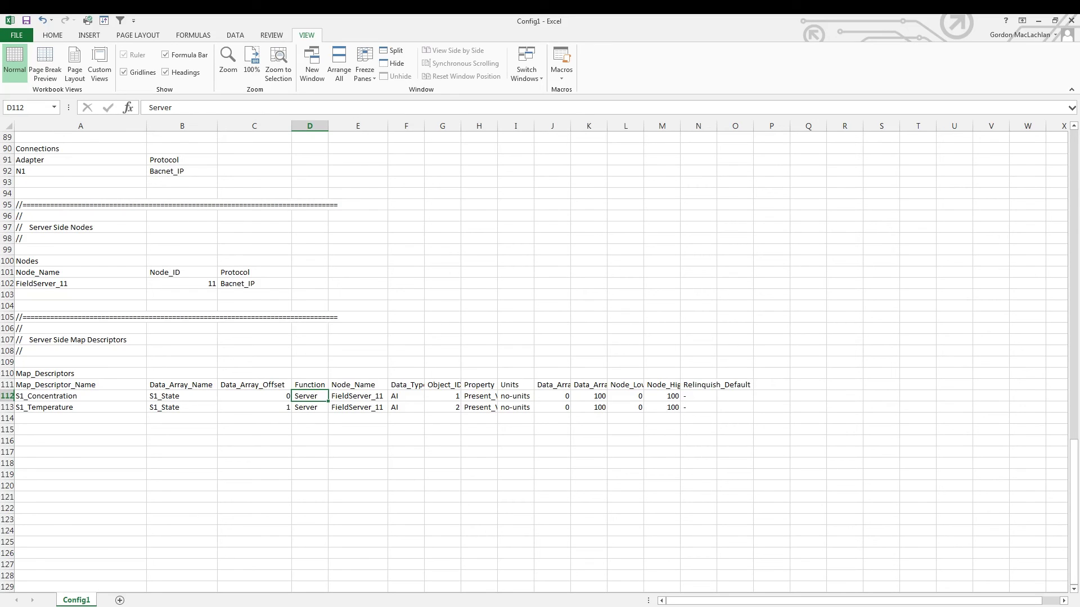
click(357, 396)
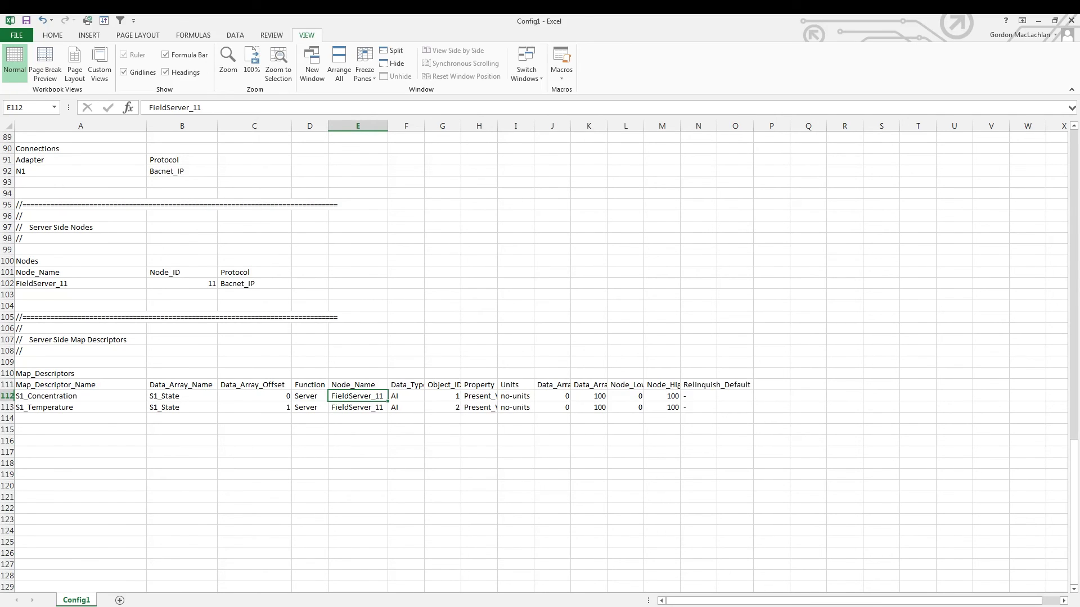
Widen the Data_Type, Object_ID, Property and Data_Array_Low columns so their headings fit in full
drag(424, 126, 568, 126)
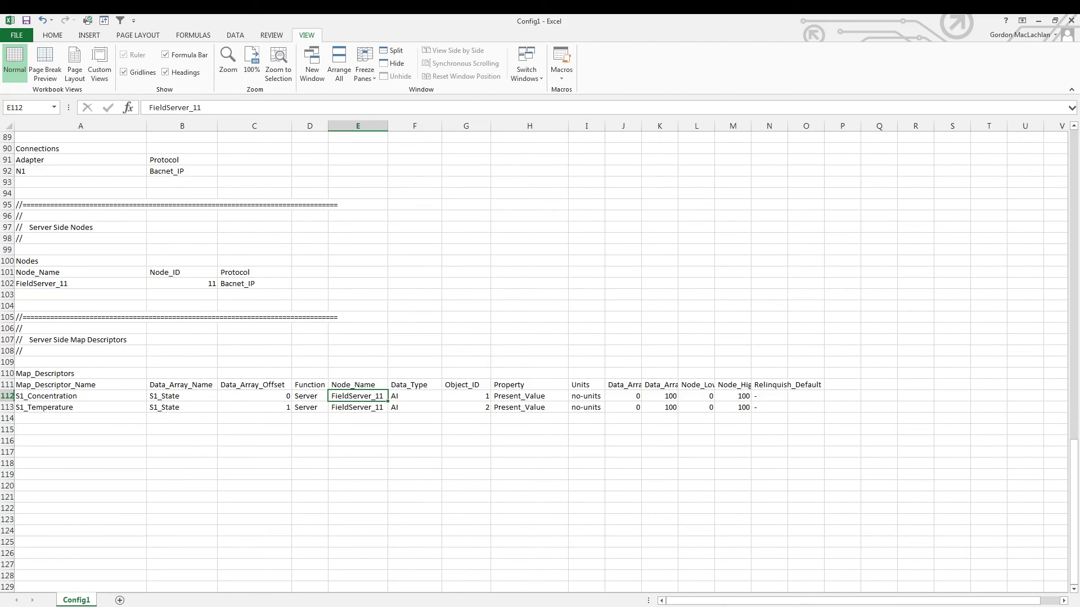
drag(642, 126, 664, 125)
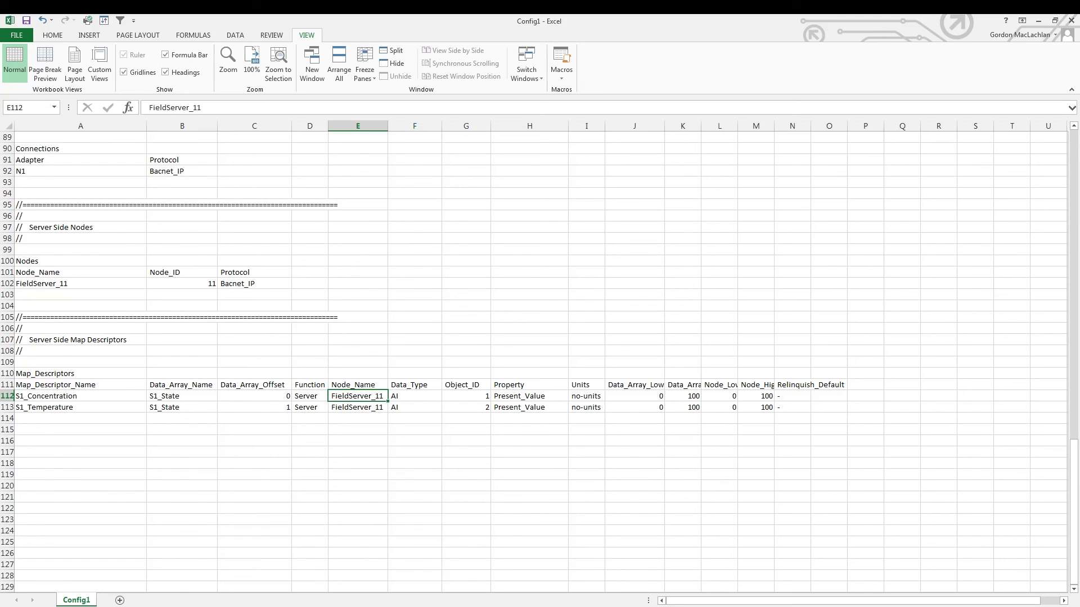
key(alt+Tab)
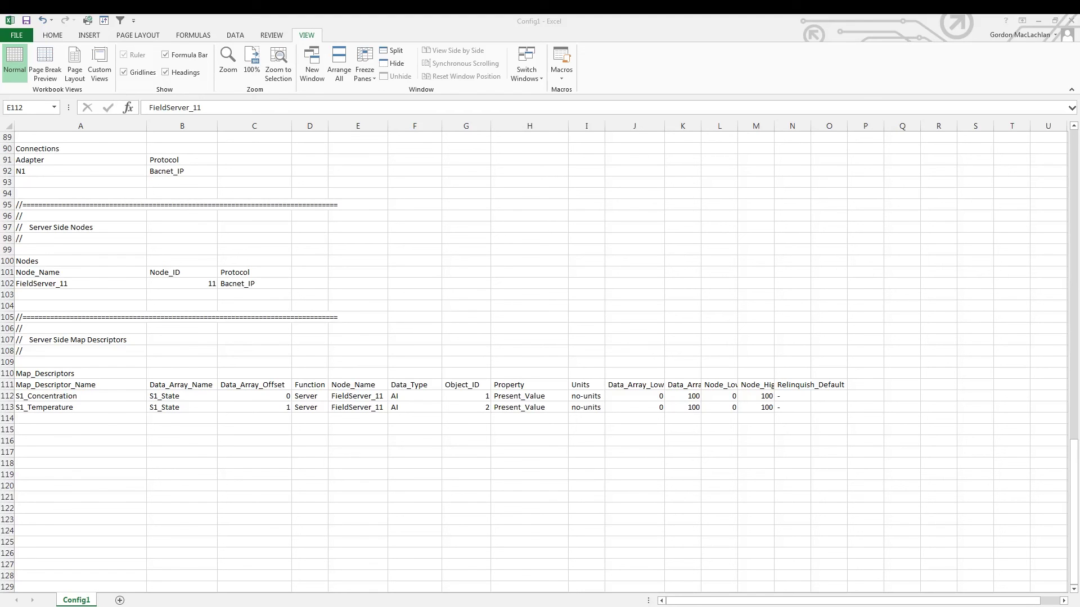
key(alt+Tab)
Check the client side Gas_State descriptor's Length, and select the S1_Concentration and S1_Temperature server descriptor rows for comparison
scroll(539, 360, up, 7)
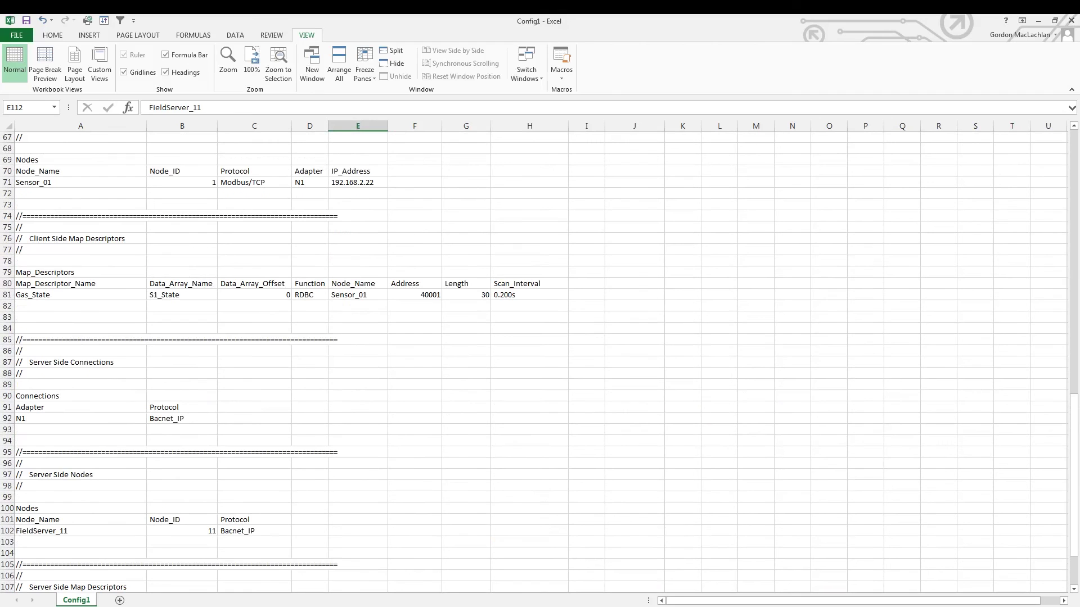
click(466, 329)
click(466, 294)
scroll(540, 360, down, 5)
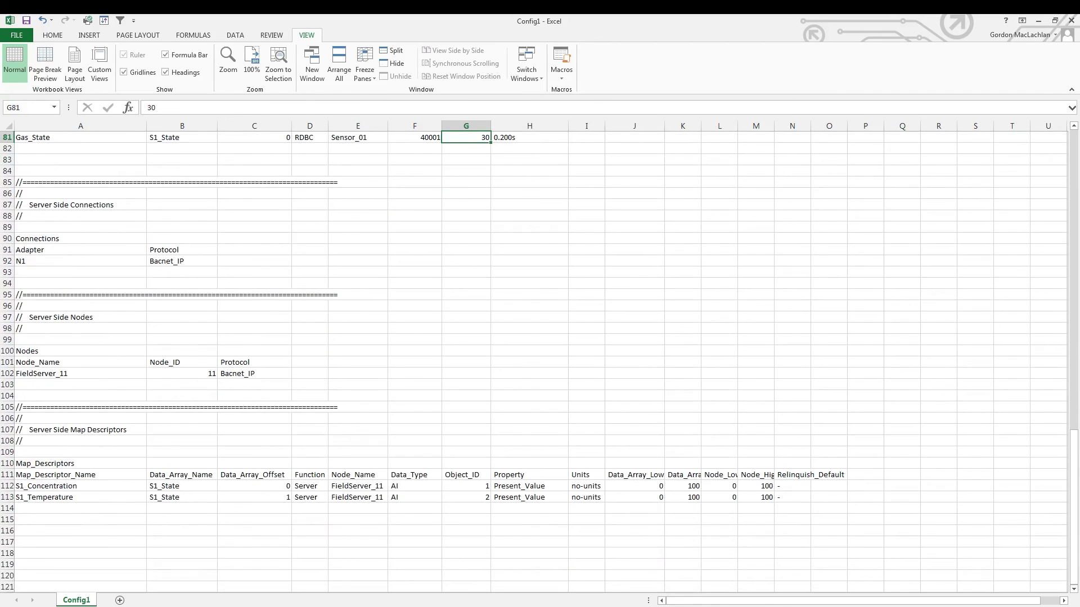
drag(79, 486, 793, 497)
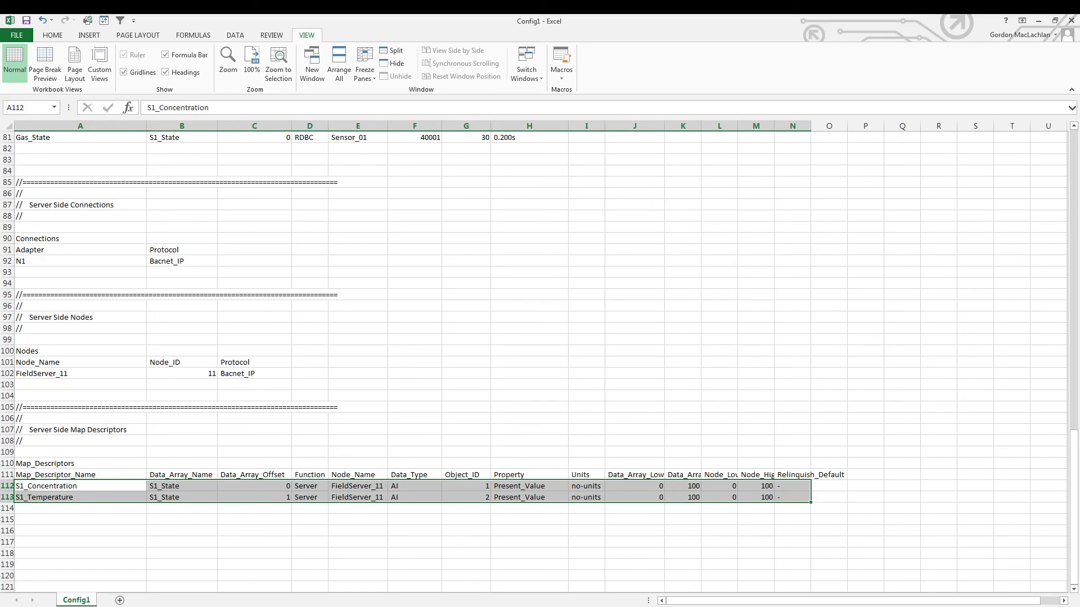
Review the data array, client side and server side sections together, and switch to the browser's FieldServer Protocol Gateways and Routers page
scroll(533, 360, up, 7)
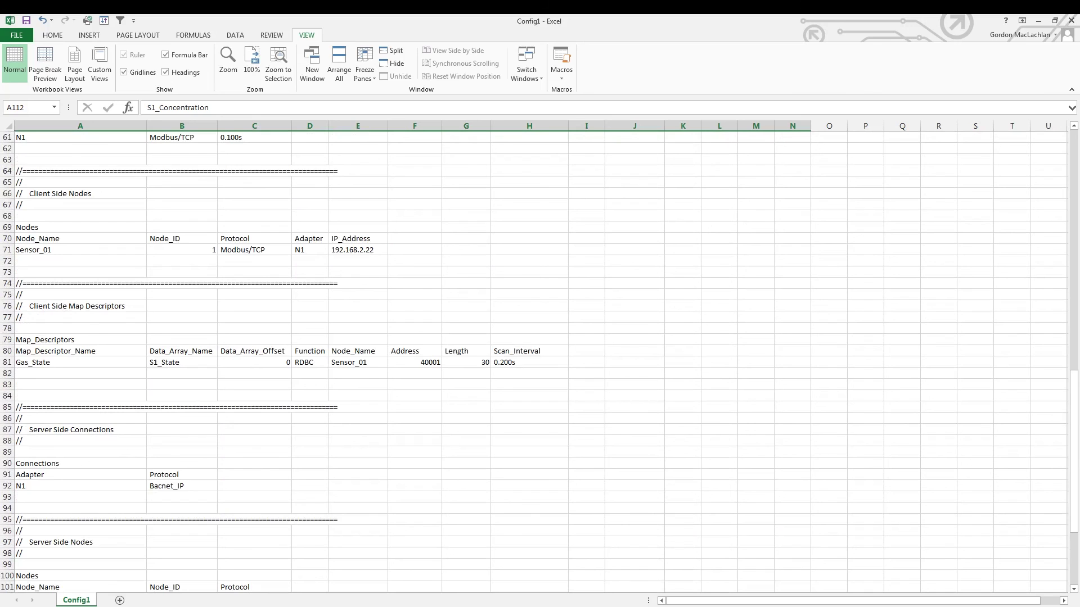
scroll(533, 360, down, 6)
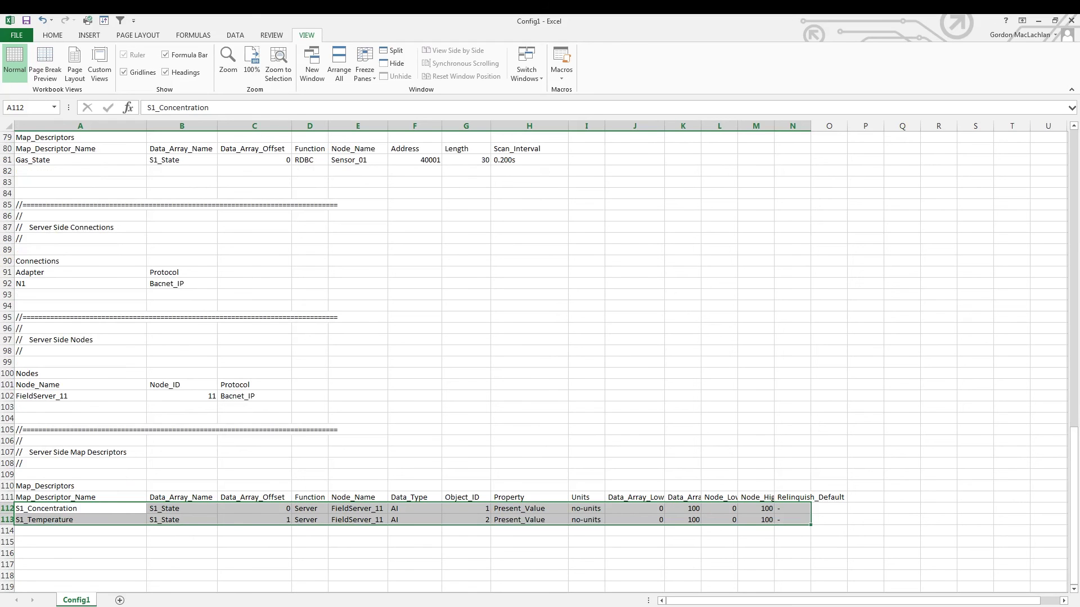
scroll(533, 360, up, 12)
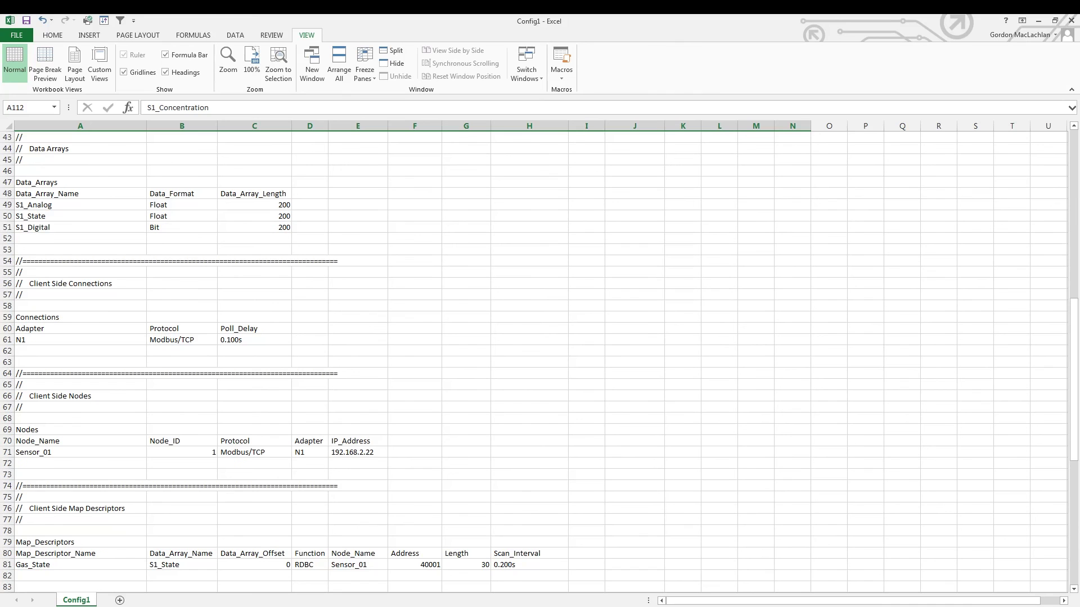
scroll(533, 359, down, 7)
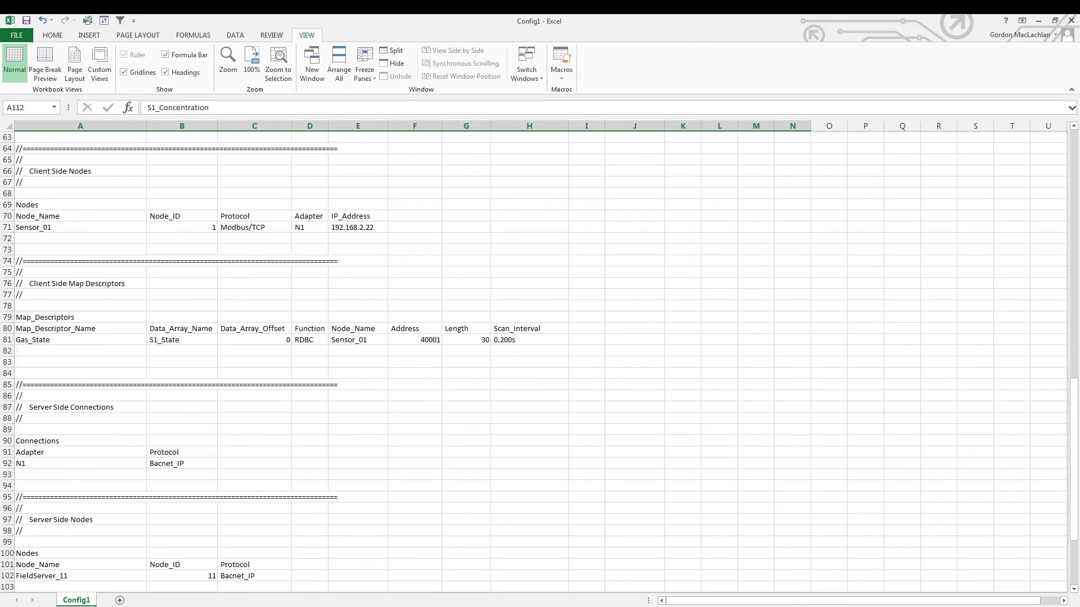
scroll(533, 360, down, 6)
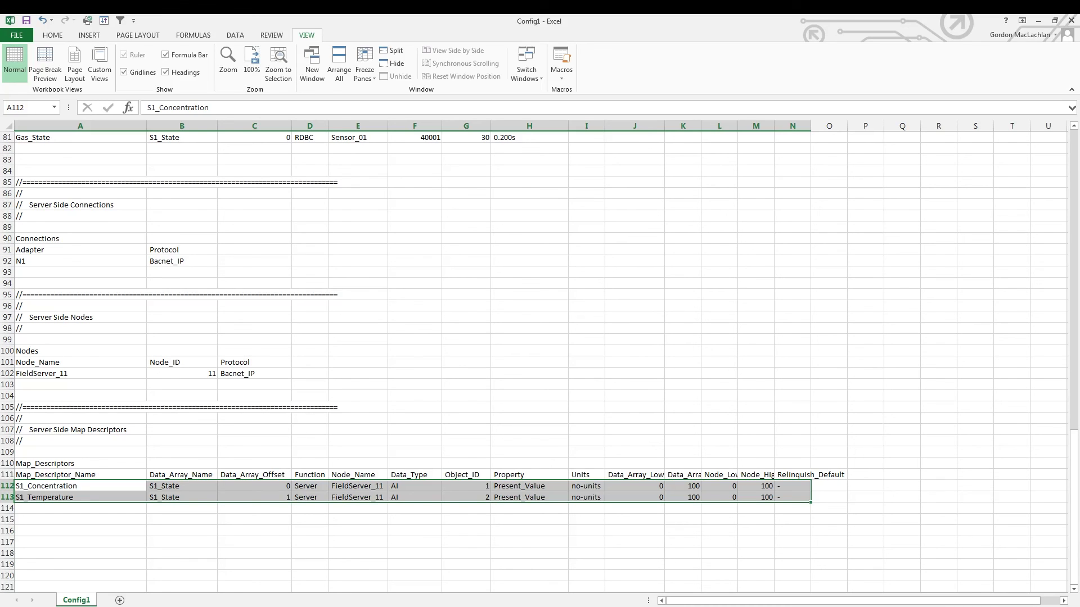
click(414, 452)
scroll(534, 361, up, 7)
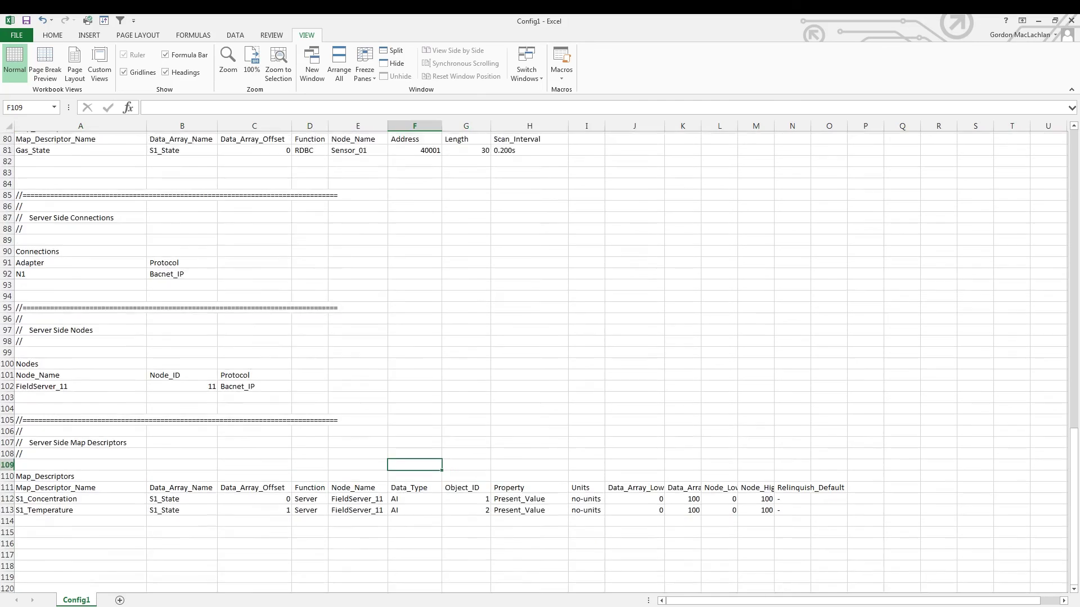
scroll(533, 362, up, 7)
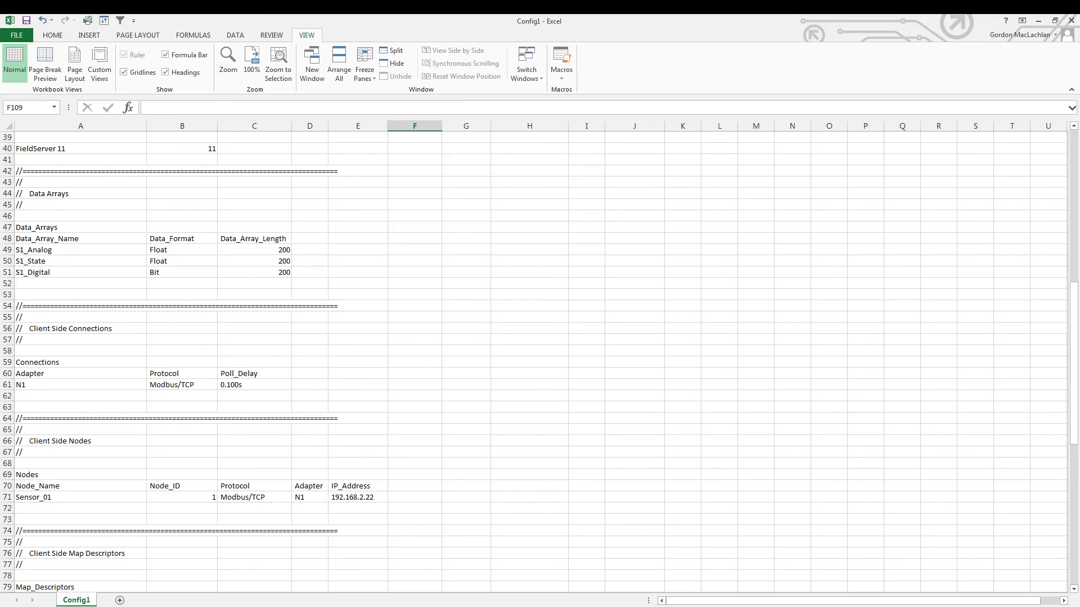
scroll(534, 360, down, 5)
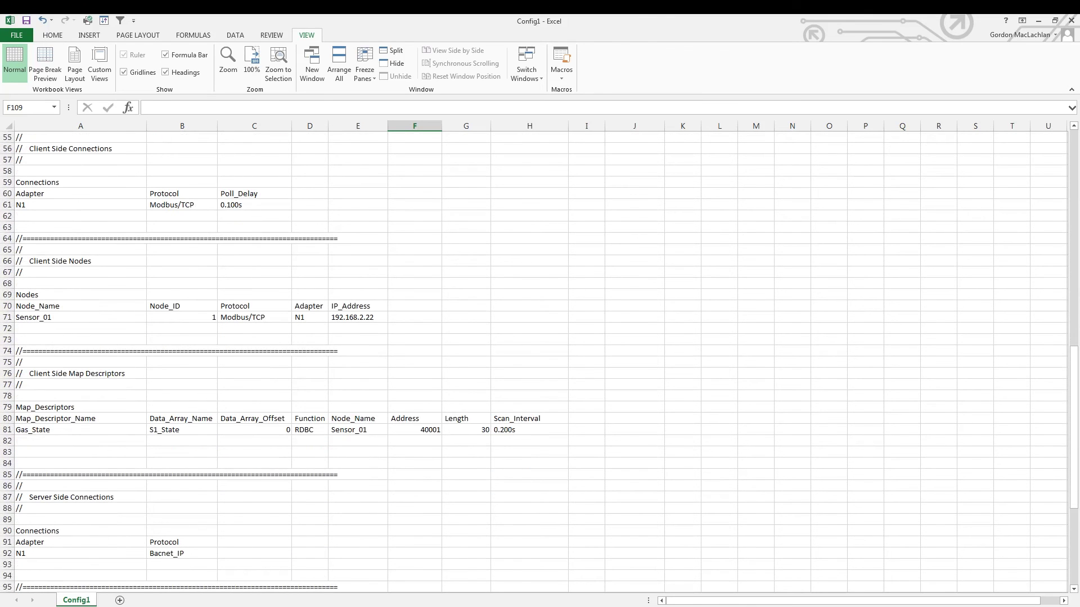
scroll(535, 360, down, 6)
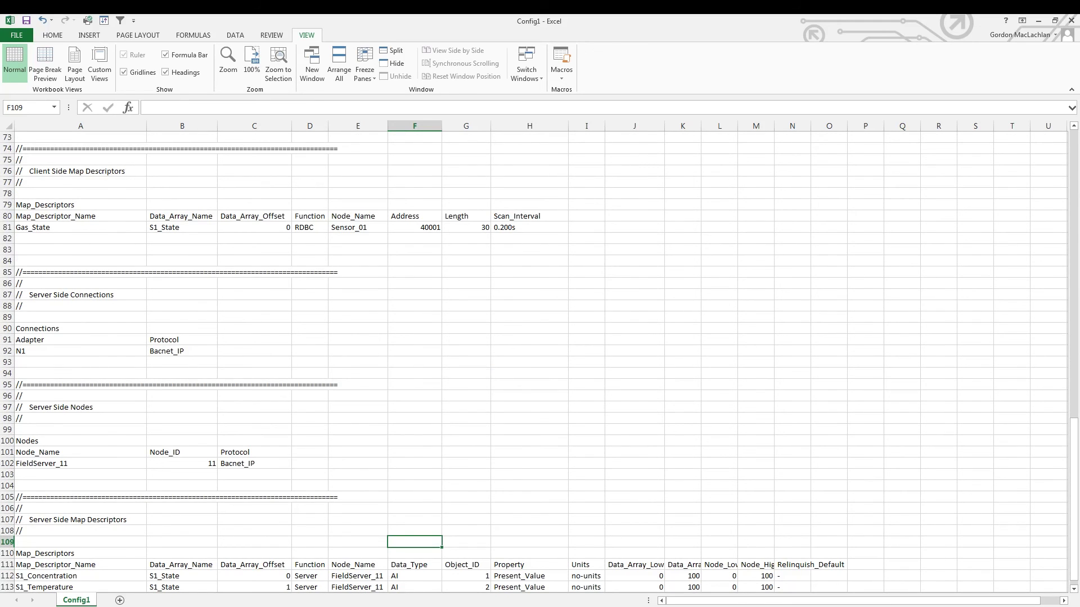
key(alt+Tab)
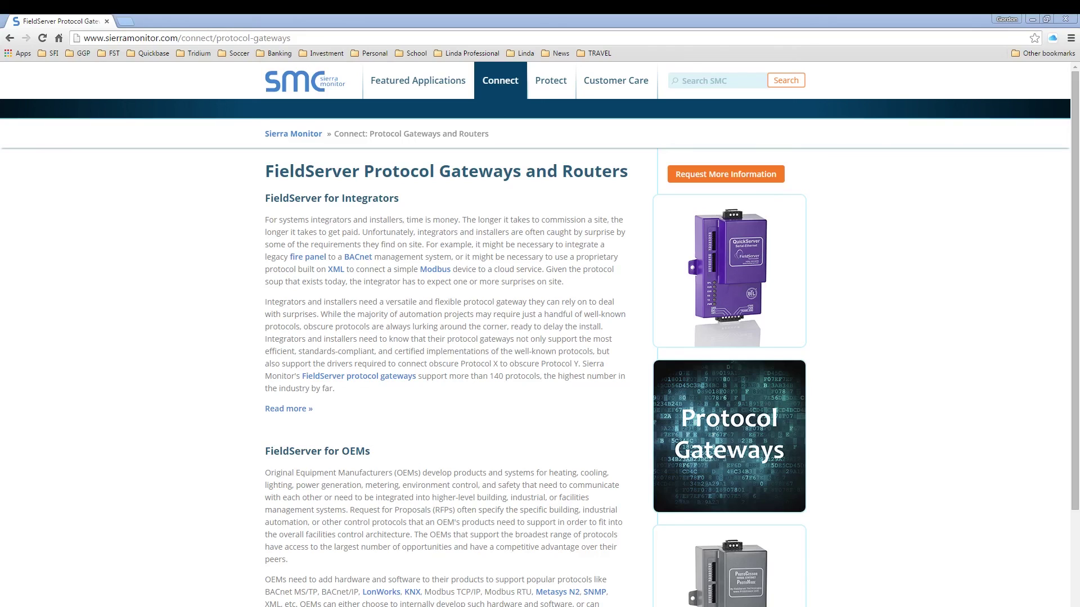